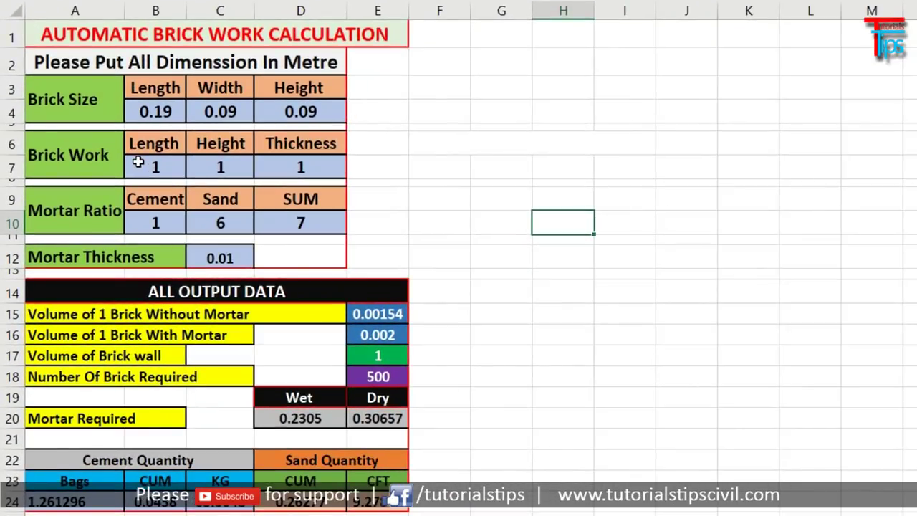
- Set the wall height in C7 to 2 m, giving a wall volume of 2 and 1000 bricks
{"action": "left_click", "coordinate": [188, 166]}
{"action": "type", "text": "2"}
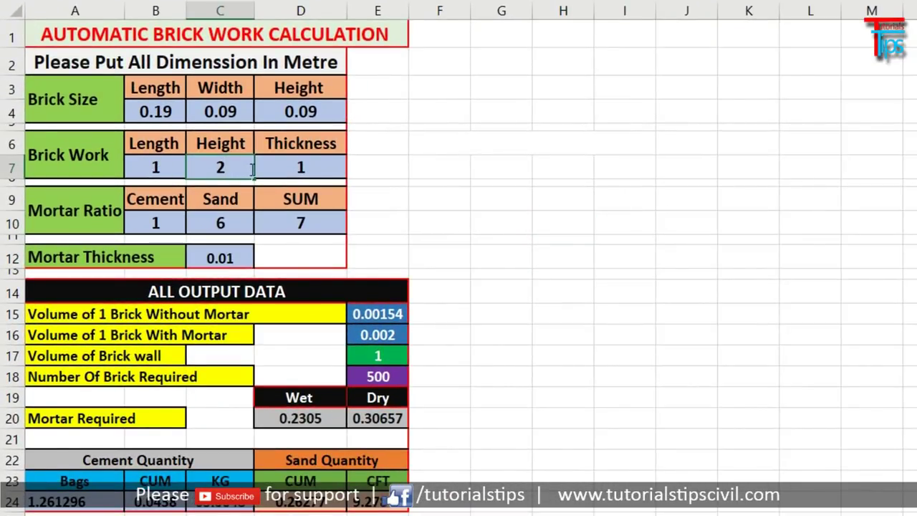
{"action": "left_click", "coordinate": [278, 172]}
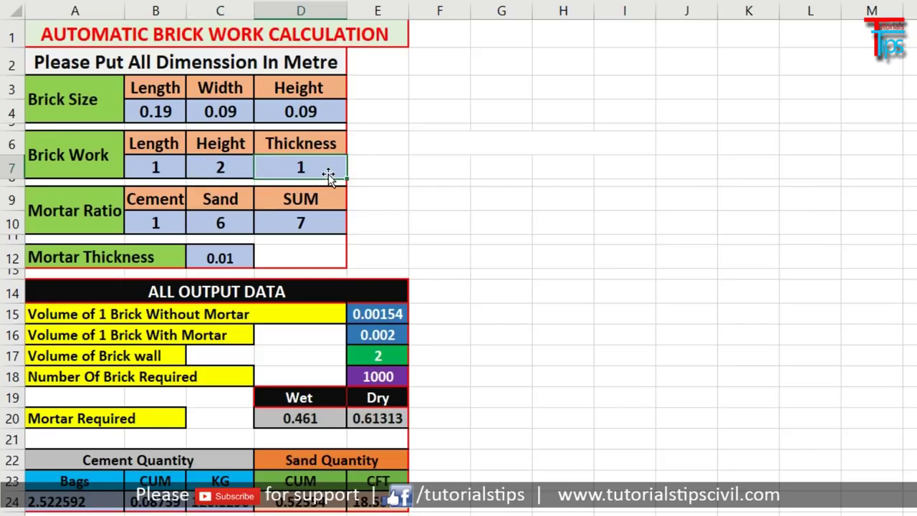
{"action": "left_click", "coordinate": [387, 378]}
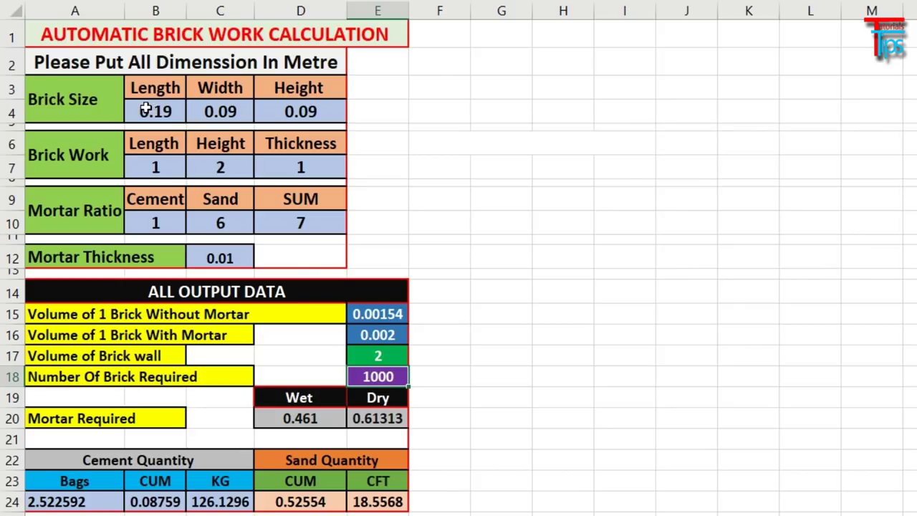
{"action": "left_click", "coordinate": [144, 109]}
{"action": "left_click", "coordinate": [212, 113]}
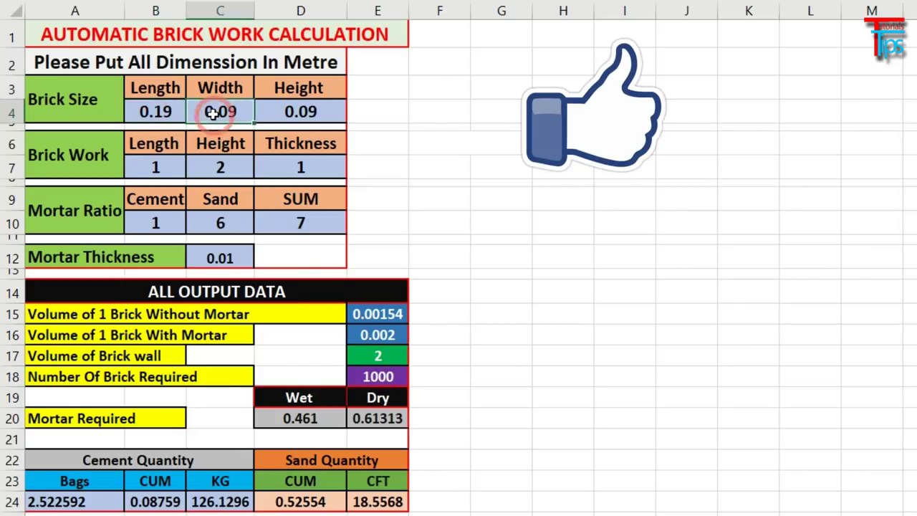
{"action": "left_click", "coordinate": [334, 105]}
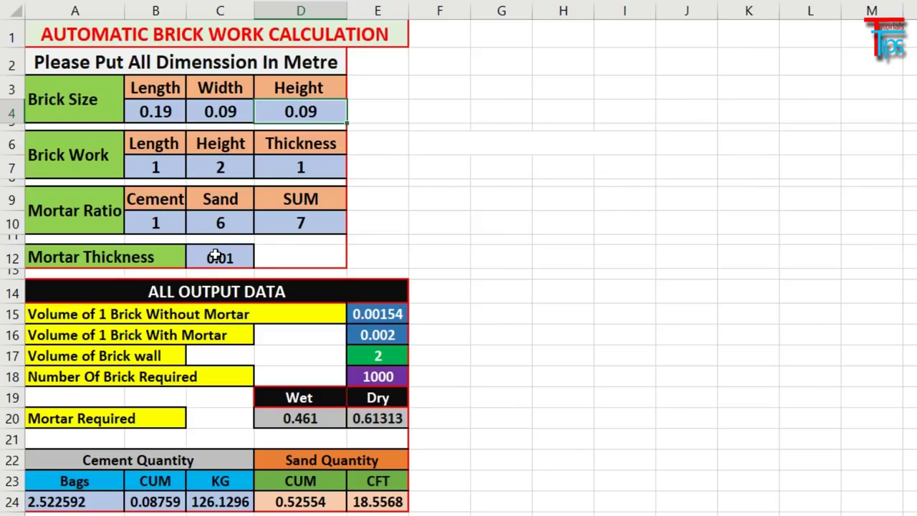
{"action": "left_click", "coordinate": [215, 256]}
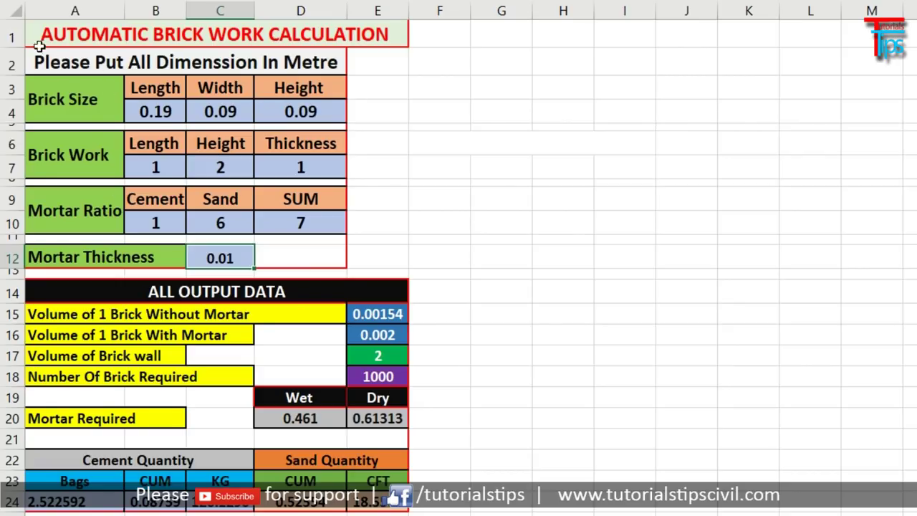
{"action": "left_click_drag", "start_coordinate": [40, 46], "coordinate": [246, 254]}
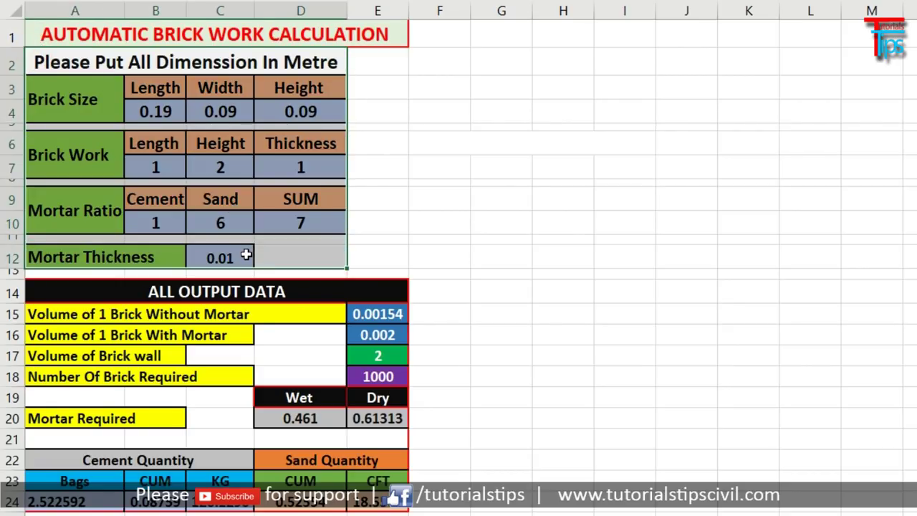
{"action": "mouse_move", "coordinate": [62, 291]}
{"action": "left_mouse_down"}
{"action": "mouse_move", "coordinate": [217, 510]}
{"action": "mouse_move", "coordinate": [485, 292]}
{"action": "left_mouse_up"}
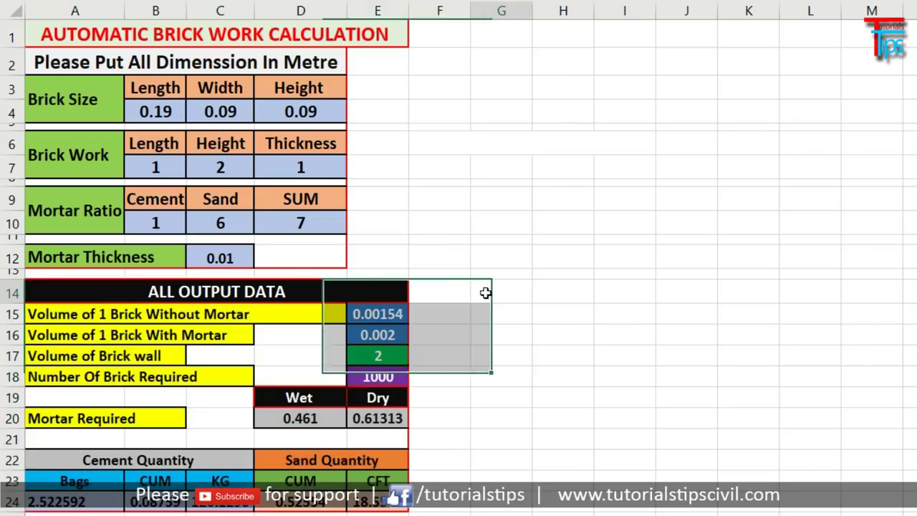
{"action": "left_click", "coordinate": [485, 292]}
{"action": "left_click", "coordinate": [394, 316]}
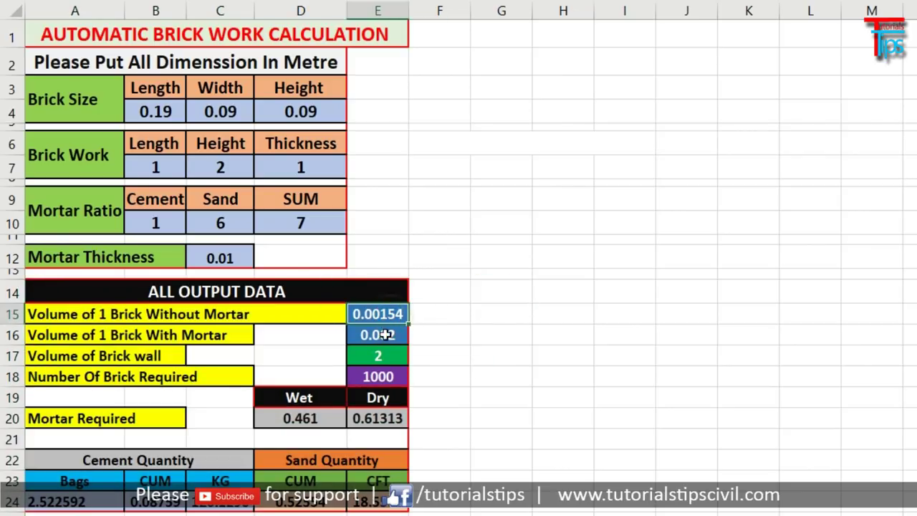
{"action": "left_click", "coordinate": [384, 310]}
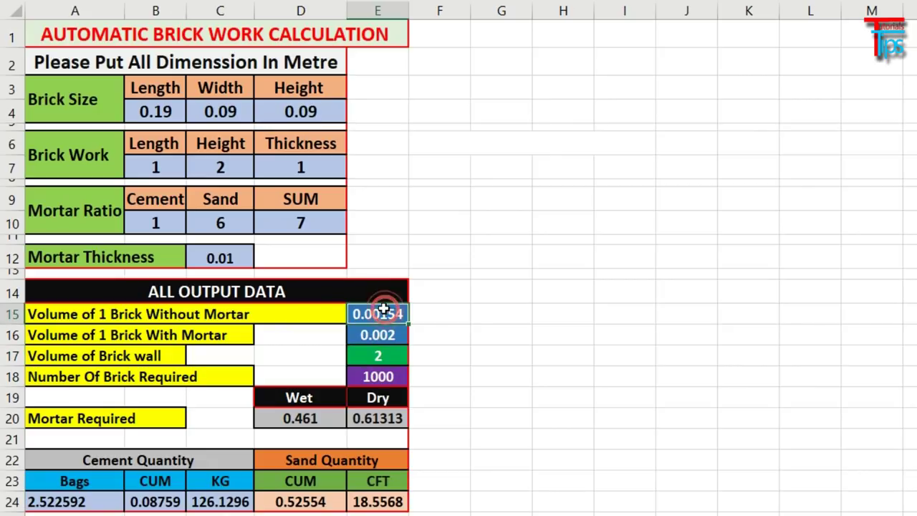
- Delete the brick volume and wall volume results in E15:E17
{"action": "key", "text": "Delete"}
{"action": "key", "text": "Down"}
{"action": "key", "text": "Delete"}
{"action": "key", "text": "Down"}
{"action": "key", "text": "Delete"}
{"action": "key", "text": "Down"}
{"action": "key", "text": "Delete"}
{"action": "key", "text": "Up"}
{"action": "key", "text": "Up"}
{"action": "key", "text": "Up"}
{"action": "key", "text": "Left"}
{"action": "key", "text": "Left"}
{"action": "key", "text": "Left"}
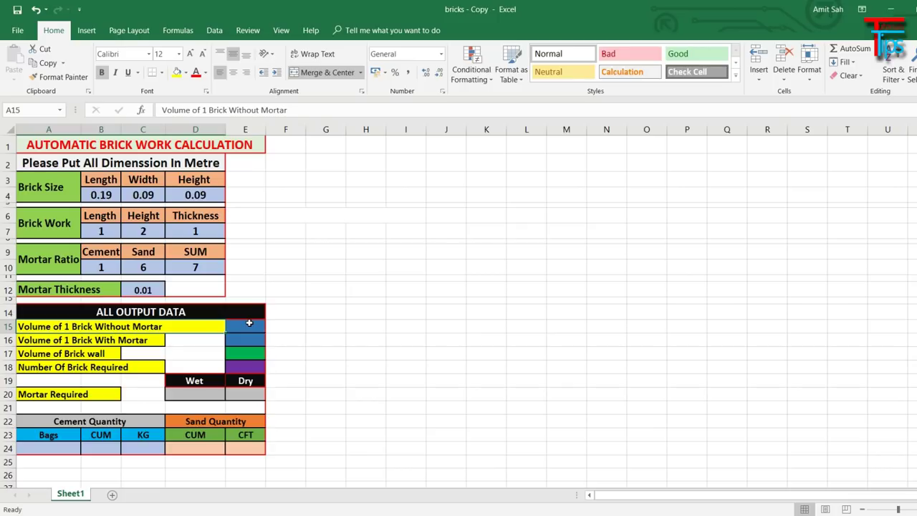
- Delete the =B10+C10 mortar ratio SUM formula from D10
{"action": "mouse_move", "coordinate": [20, 165]}
{"action": "left_mouse_down"}
{"action": "mouse_move", "coordinate": [113, 209]}
{"action": "mouse_move", "coordinate": [211, 289]}
{"action": "left_mouse_up"}
{"action": "left_click", "coordinate": [295, 268]}
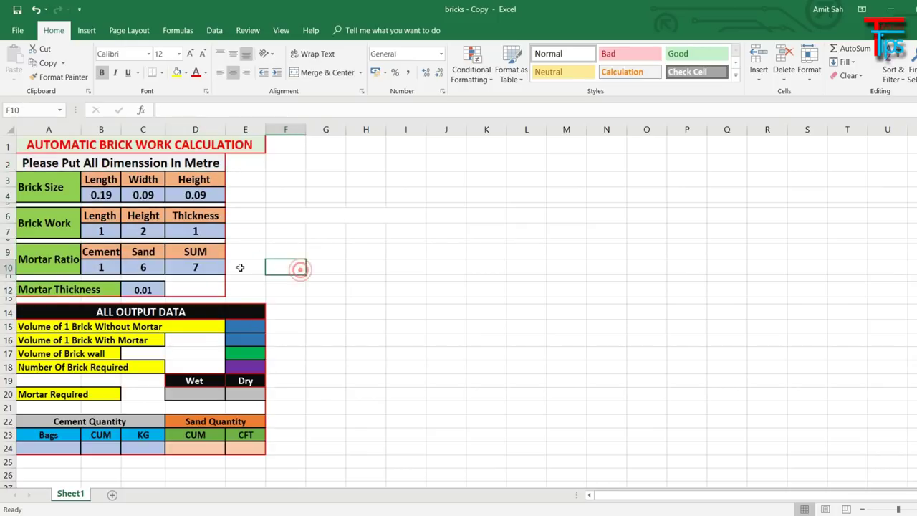
{"action": "left_click", "coordinate": [205, 267]}
{"action": "key", "text": "Delete"}
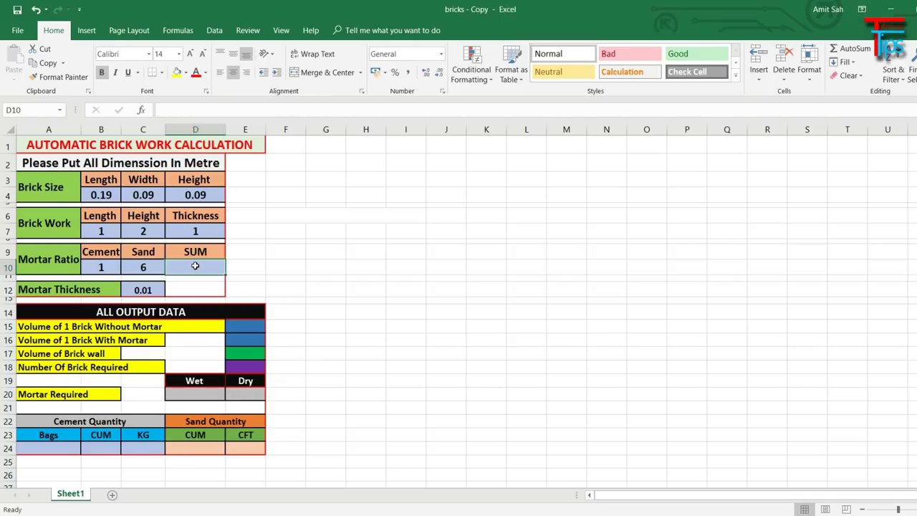
{"action": "left_click", "coordinate": [394, 287]}
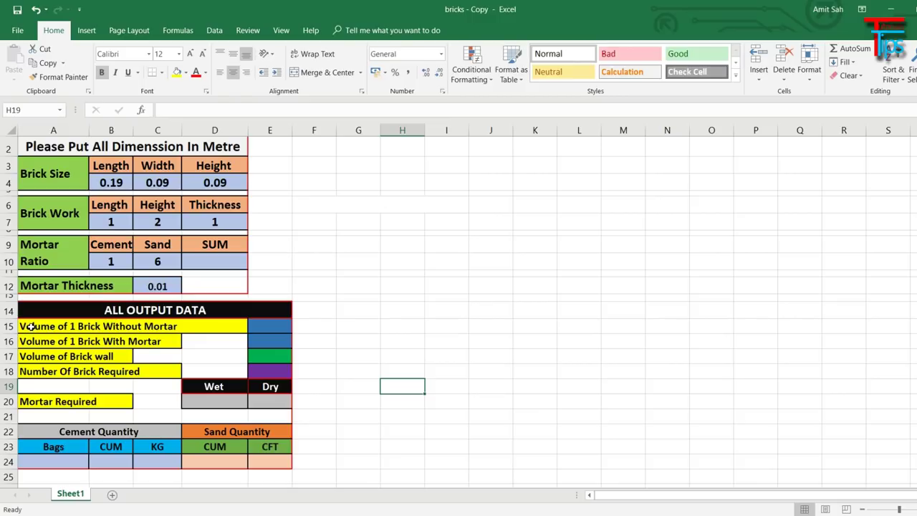
- Start a formula in the volume-without-mortar result cell, then cancel it
{"action": "left_click", "coordinate": [32, 326]}
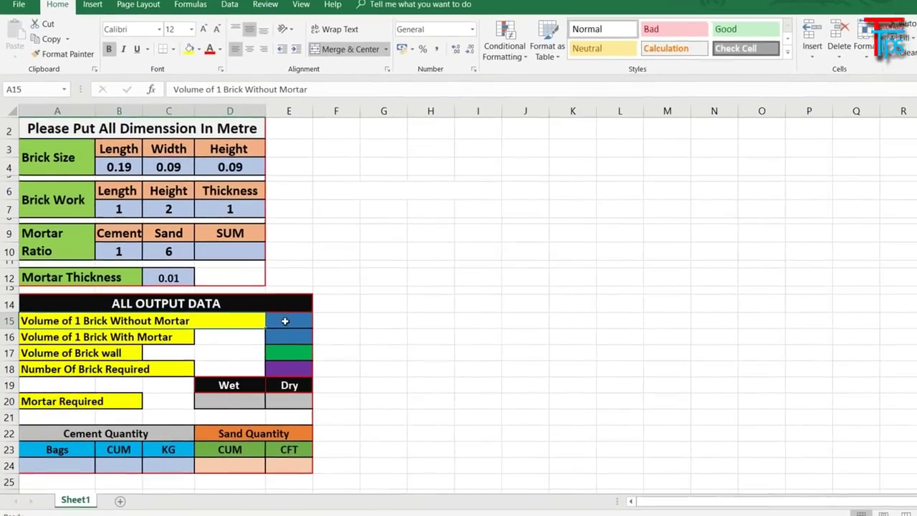
{"action": "left_click", "coordinate": [285, 321]}
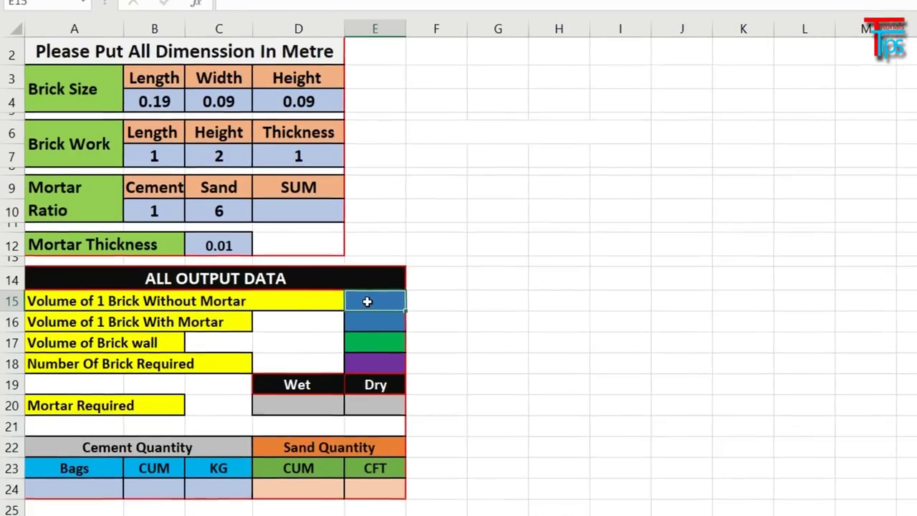
{"action": "type", "text": "="}
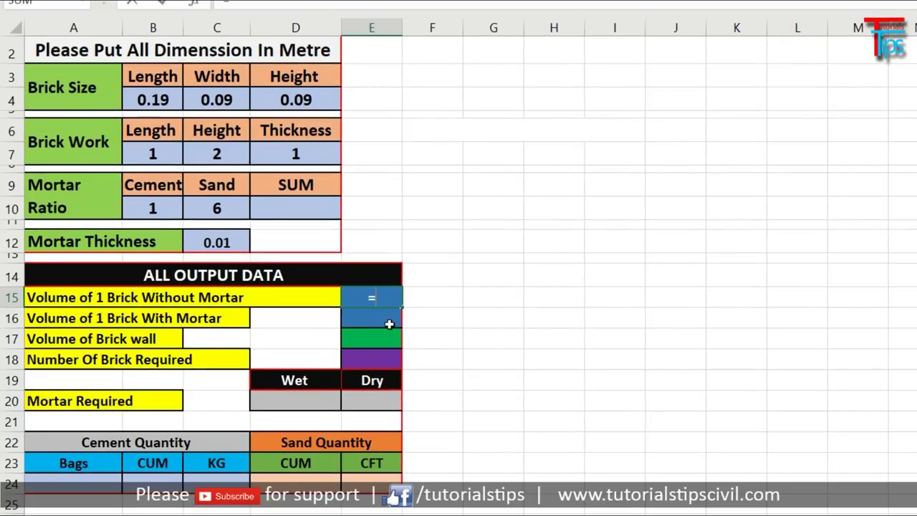
{"action": "left_click", "coordinate": [586, 322]}
{"action": "key", "text": "Escape"}
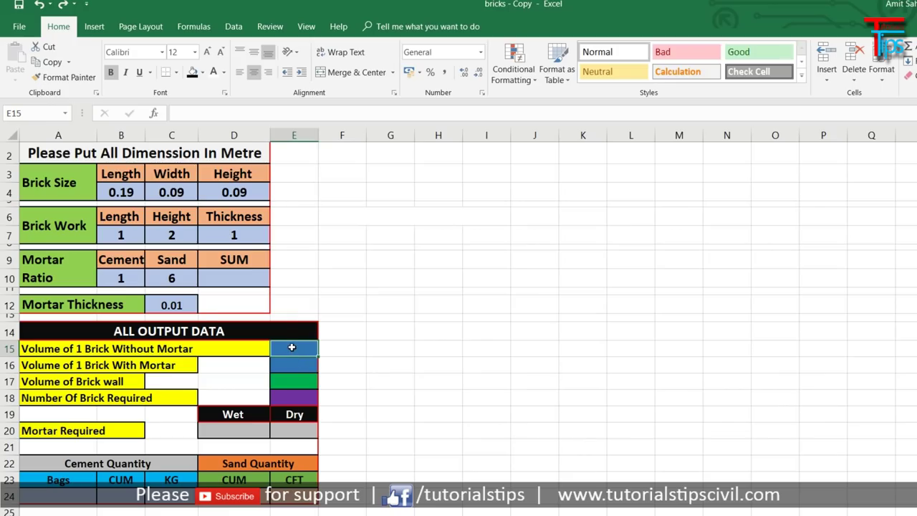
- Apply No Fill to the output result cells to remove their blue backgrounds
{"action": "left_click", "coordinate": [293, 348]}
{"action": "left_click", "coordinate": [202, 73]}
{"action": "left_click", "coordinate": [212, 188]}
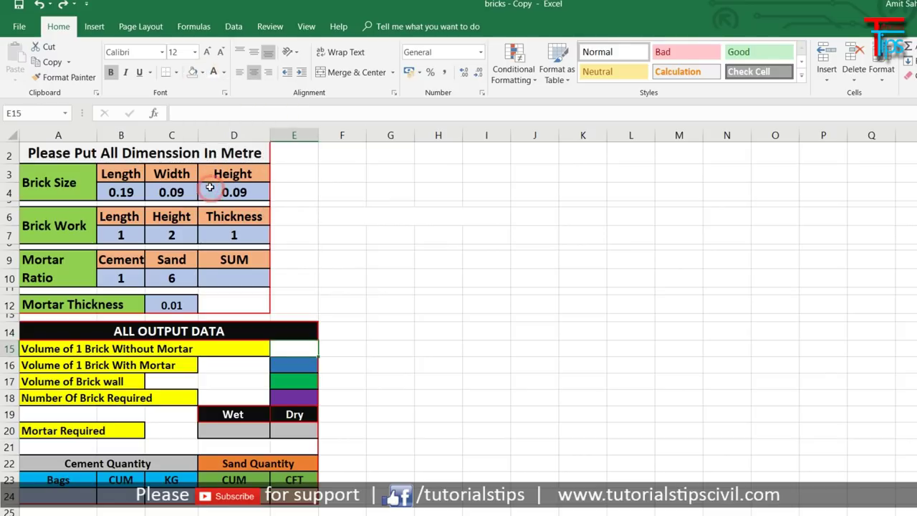
{"action": "key", "text": "Return"}
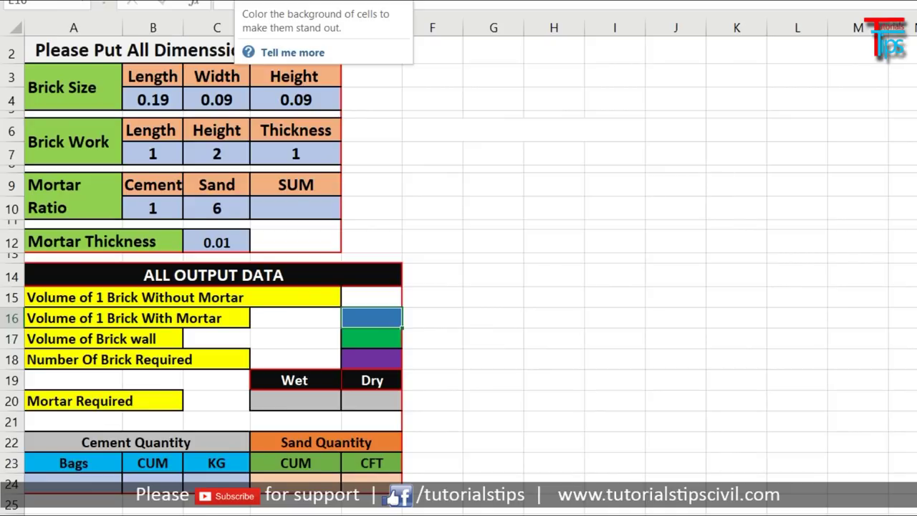
{"action": "left_click", "coordinate": [236, 1]}
{"action": "left_click", "coordinate": [371, 338]}
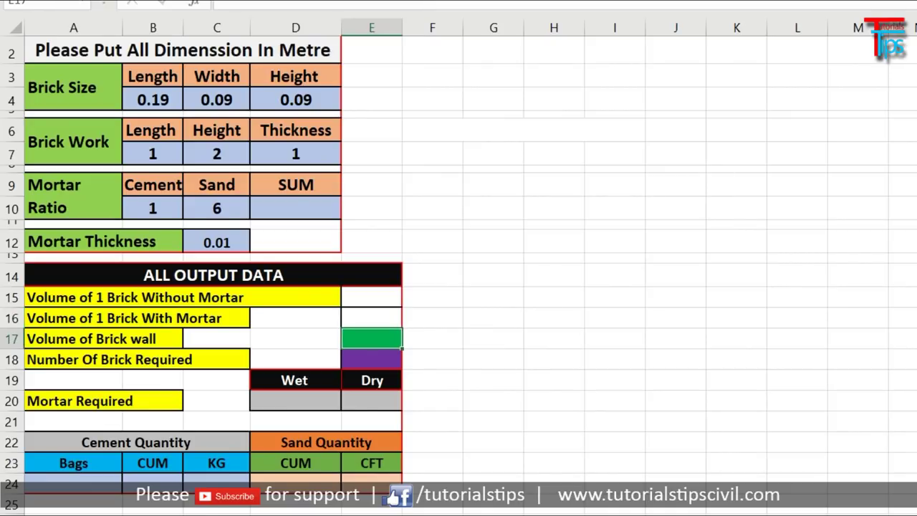
{"action": "left_click", "coordinate": [371, 296]}
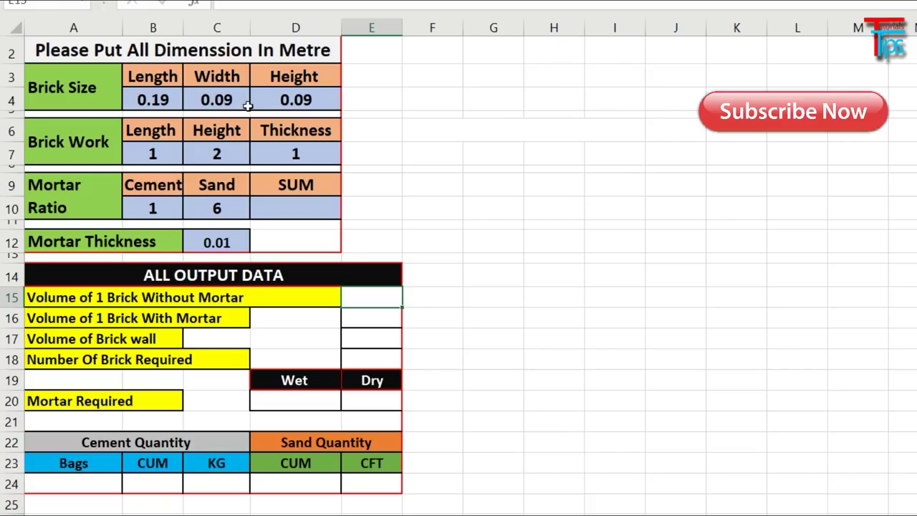
- Enter =B4*C4*D4 in E15 for the single-brick volume, giving 0.00154
{"action": "type", "text": "="}
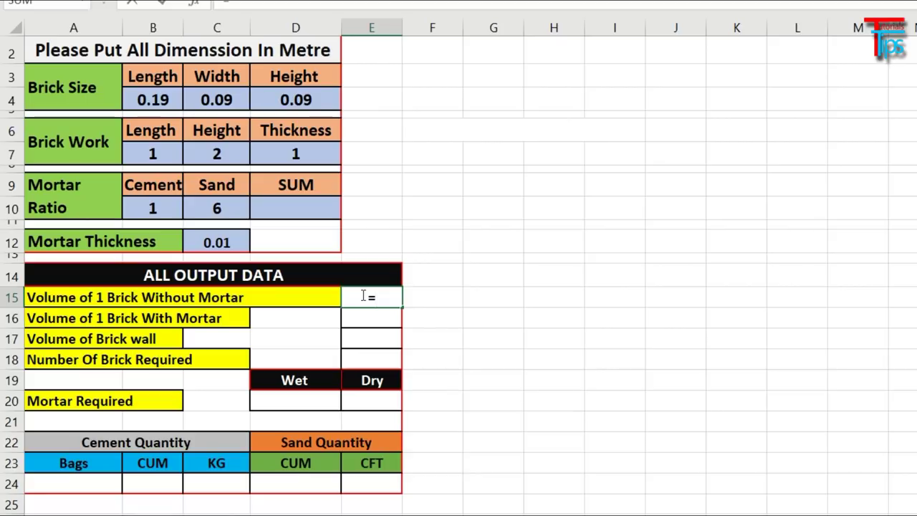
{"action": "left_click", "coordinate": [157, 102]}
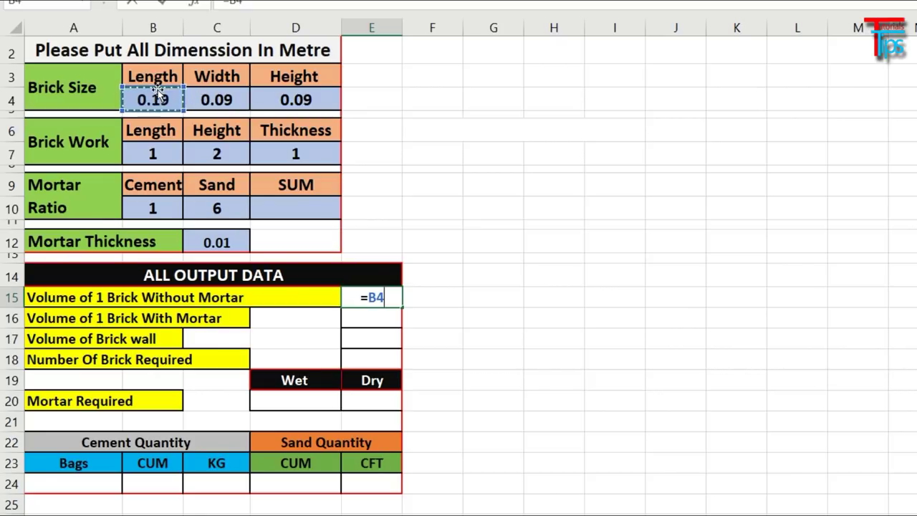
{"action": "type", "text": "*"}
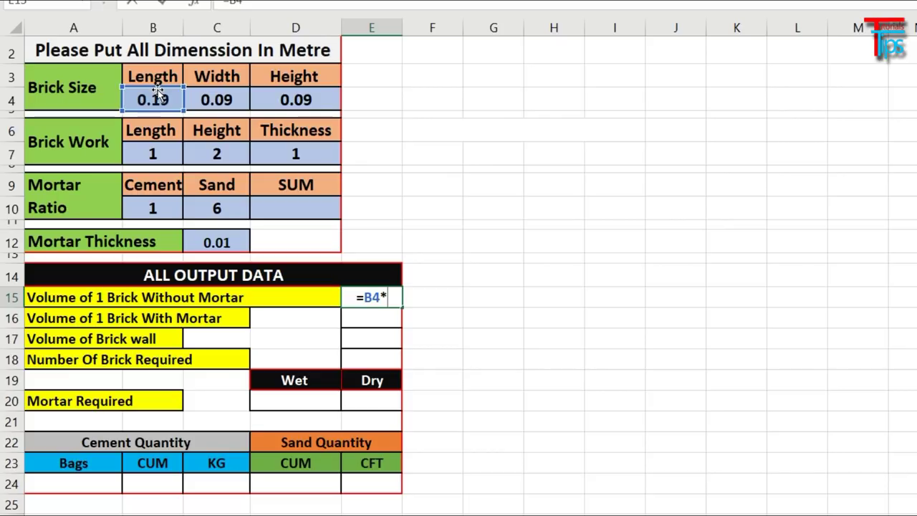
{"action": "left_click", "coordinate": [208, 99]}
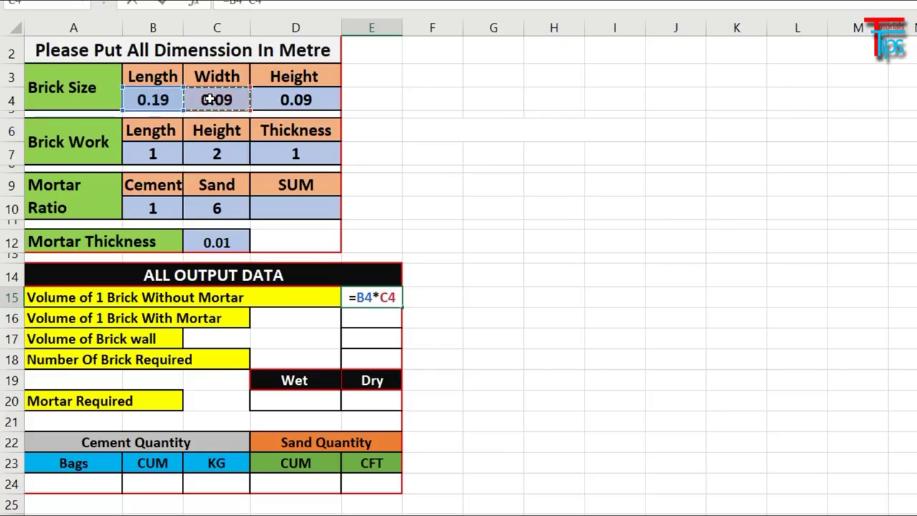
{"action": "type", "text": "*"}
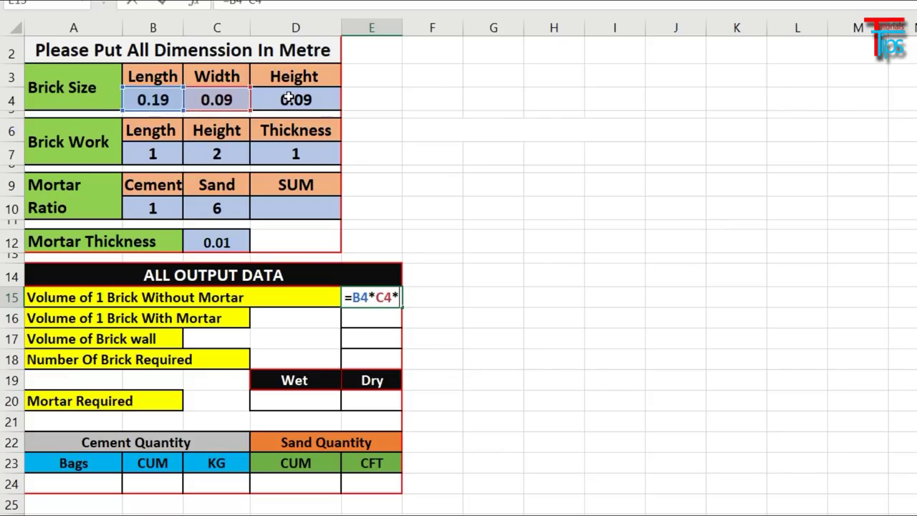
{"action": "left_click", "coordinate": [288, 99]}
{"action": "key", "text": "Return"}
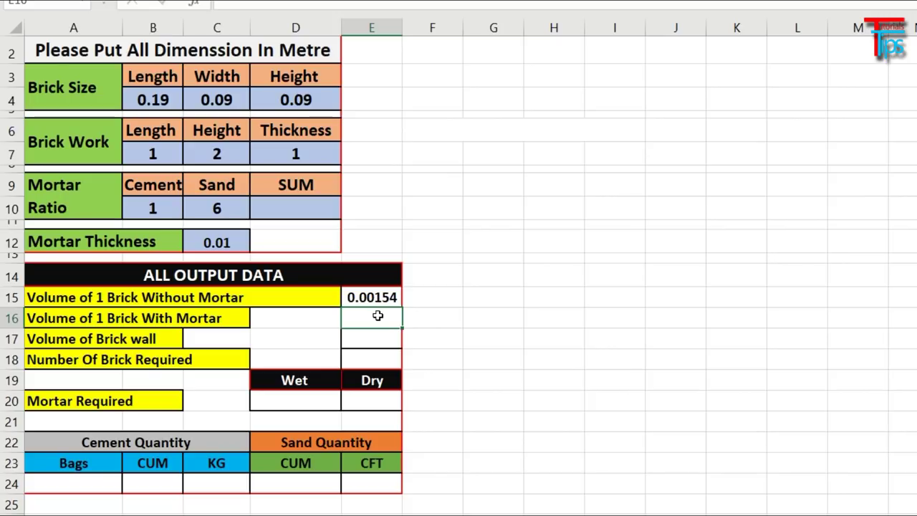
- Begin E16's formula with (B4+C12), the brick length plus 0.01 mortar thickness
{"action": "left_click", "coordinate": [229, 244]}
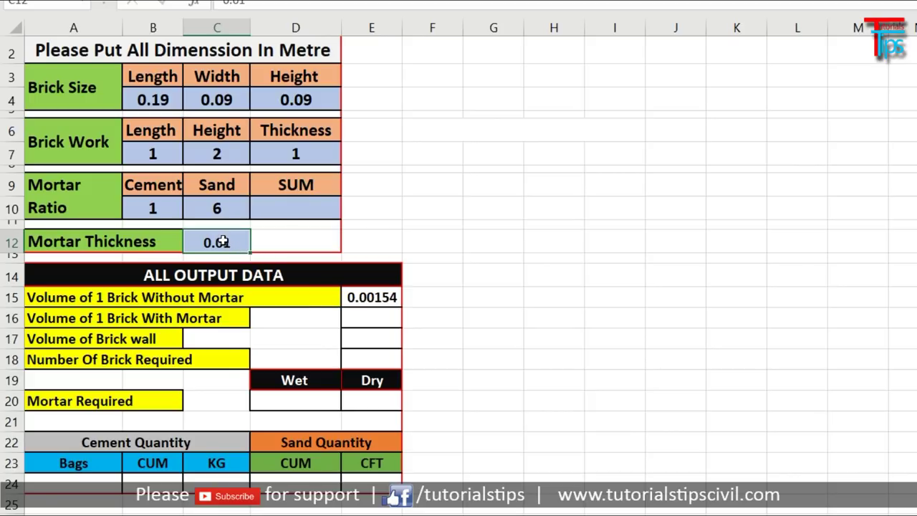
{"action": "left_click", "coordinate": [372, 315]}
{"action": "type", "text": "="}
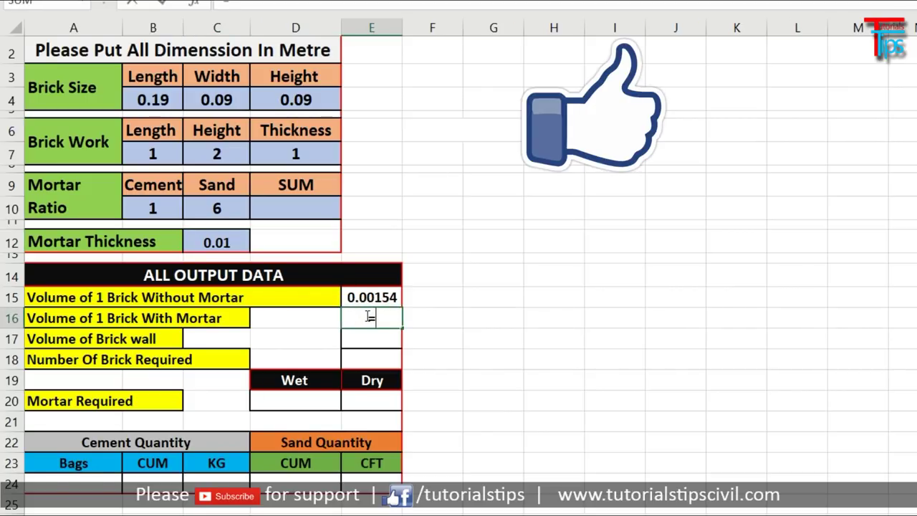
{"action": "type", "text": "("}
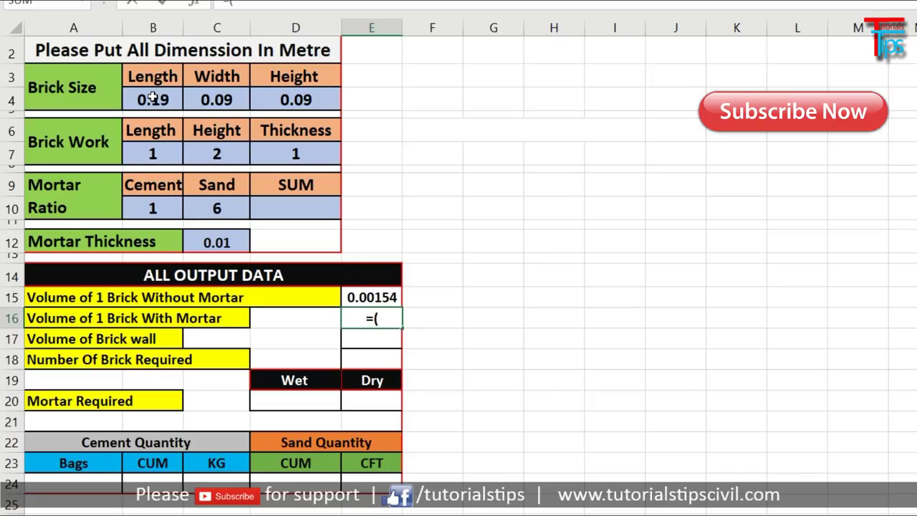
{"action": "left_click", "coordinate": [152, 98]}
{"action": "type", "text": "+"}
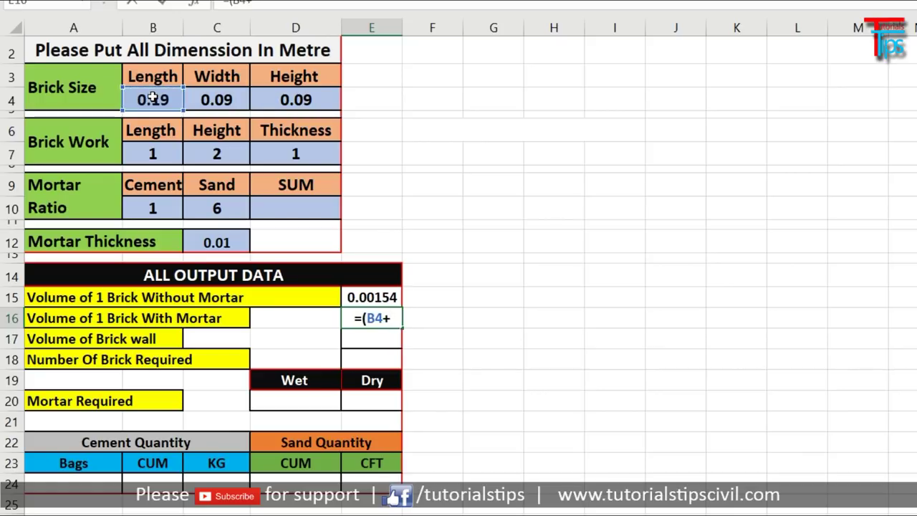
{"action": "left_click", "coordinate": [219, 242]}
{"action": "type", "text": ")"}
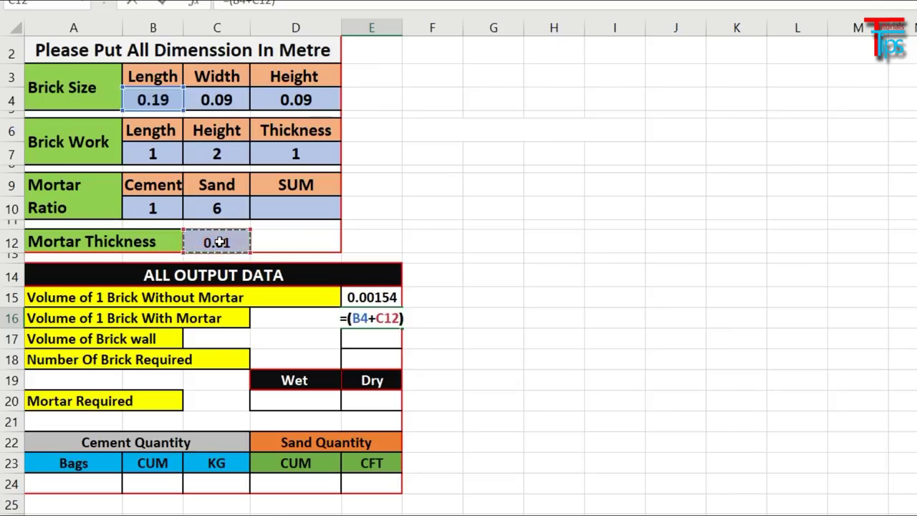
{"action": "type", "text": "*"}
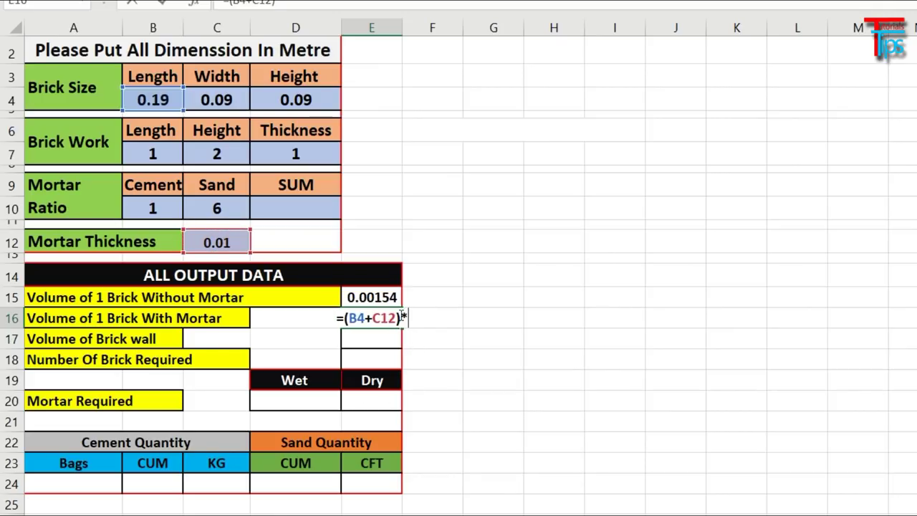
- Finish E16 as (B4+C12)*(C4+C12)*(D4+C12), giving a brick-with-mortar volume of 0.002
{"action": "left_click", "coordinate": [224, 91]}
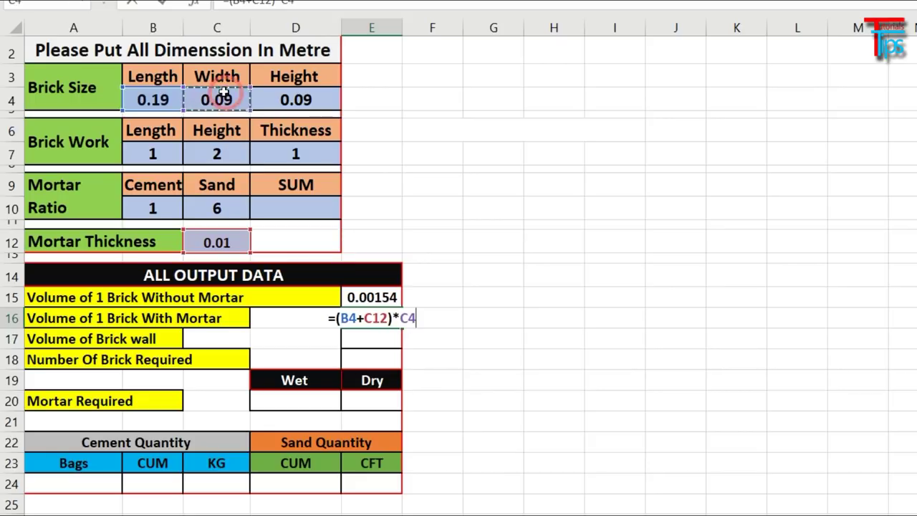
{"action": "key", "text": "BackSpace"}
{"action": "key", "text": "BackSpace"}
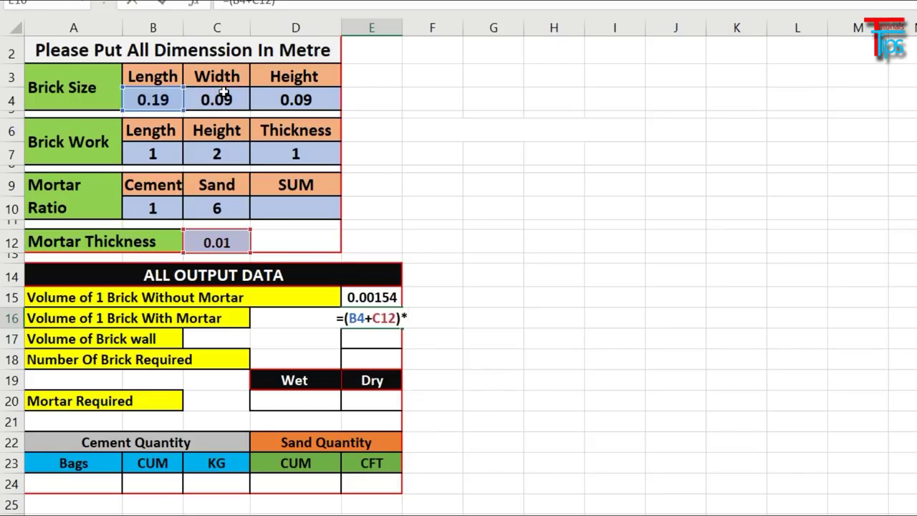
{"action": "type", "text": "("}
{"action": "left_click", "coordinate": [225, 96]}
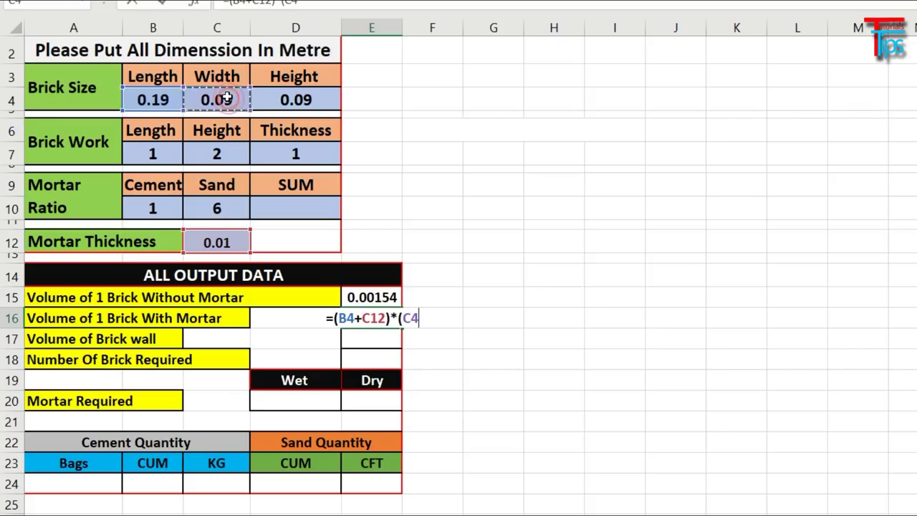
{"action": "type", "text": "+"}
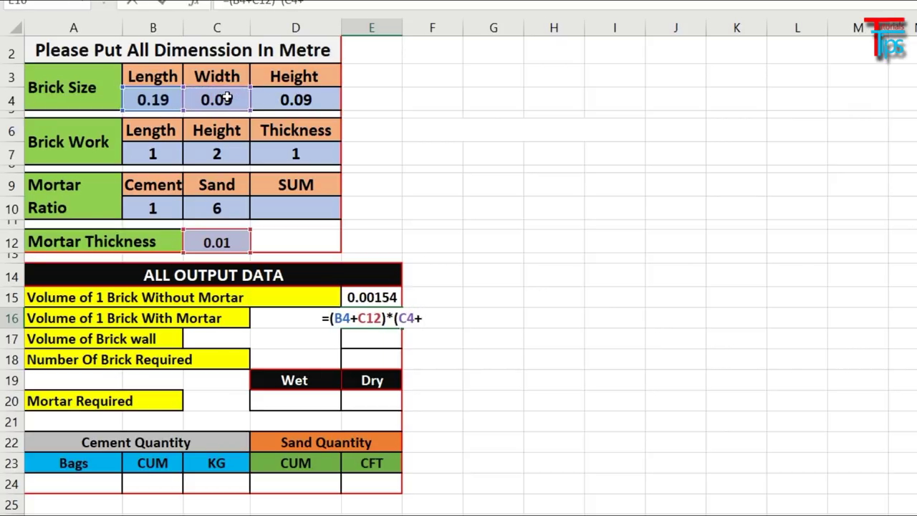
{"action": "left_click", "coordinate": [222, 238]}
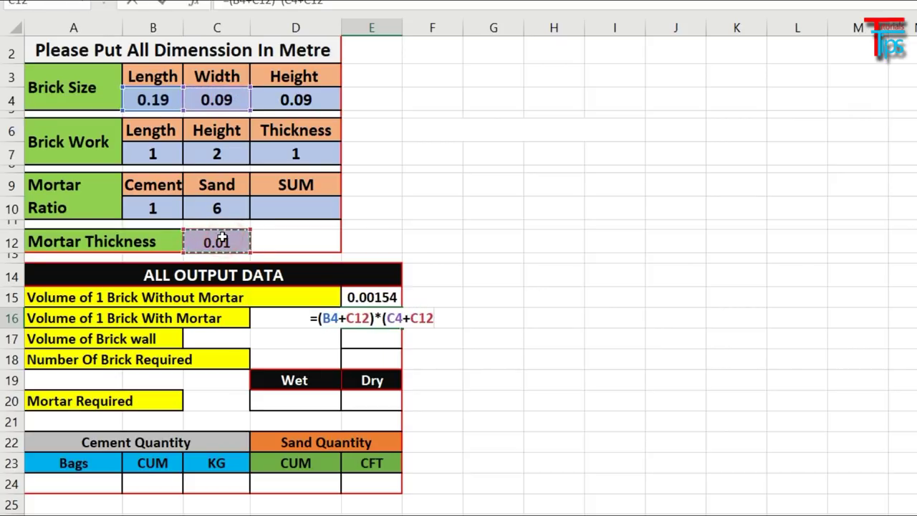
{"action": "type", "text": ")"}
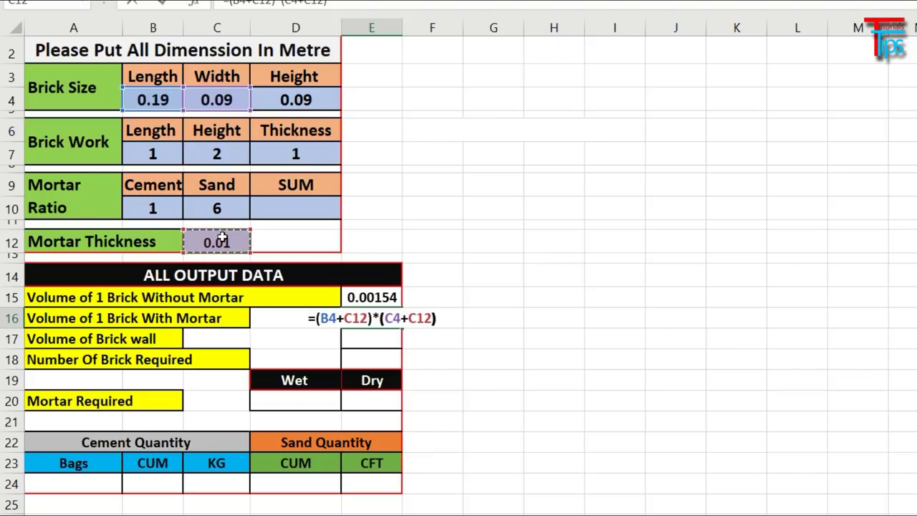
{"action": "type", "text": "*"}
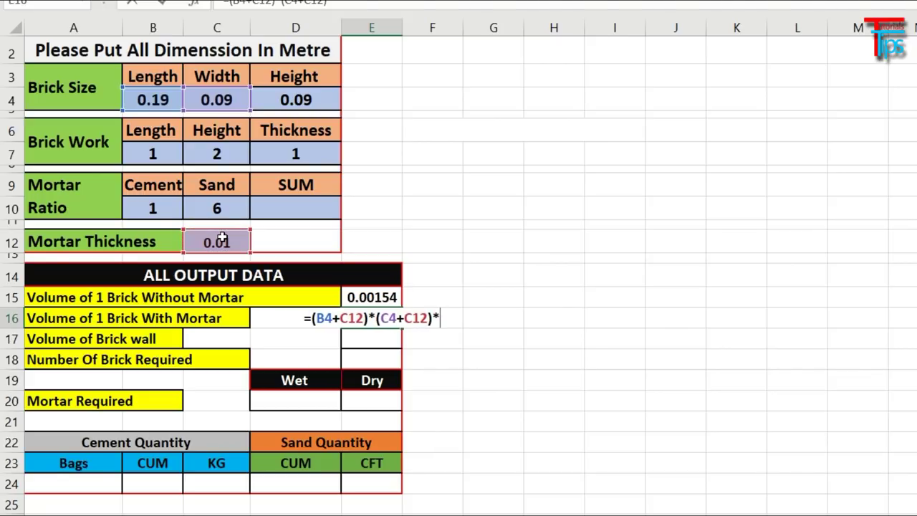
{"action": "type", "text": "("}
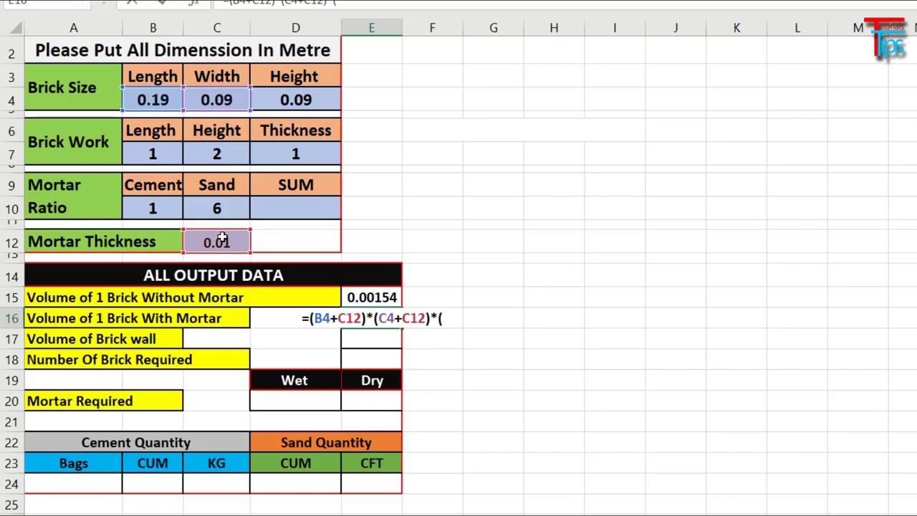
{"action": "left_click", "coordinate": [294, 102]}
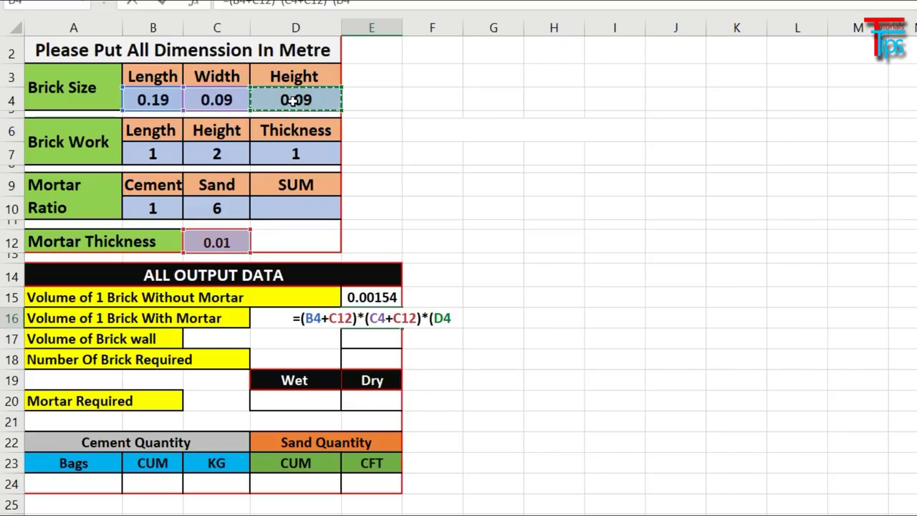
{"action": "type", "text": "+"}
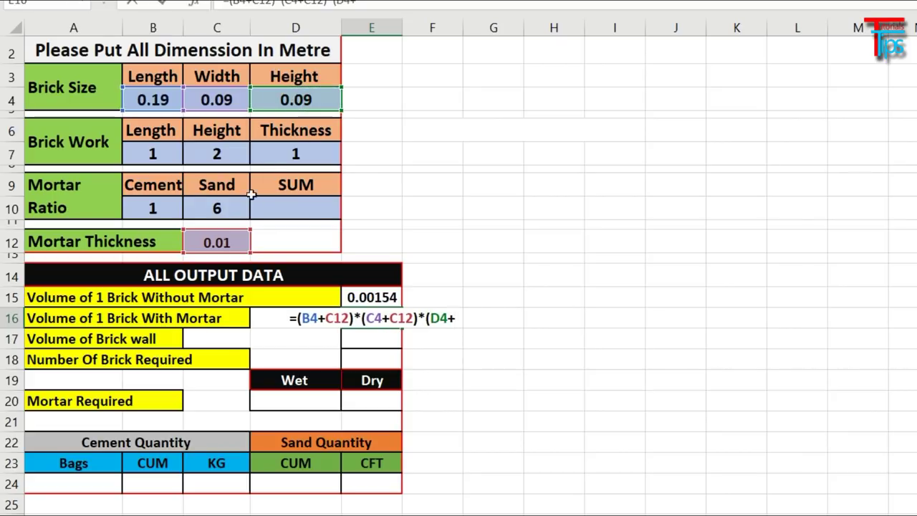
{"action": "left_click", "coordinate": [222, 242]}
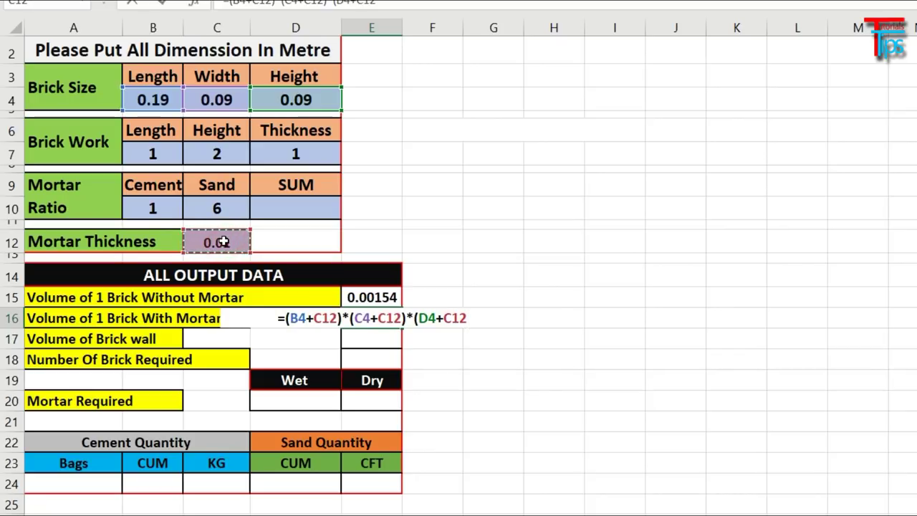
{"action": "type", "text": ")"}
{"action": "key", "text": "Return"}
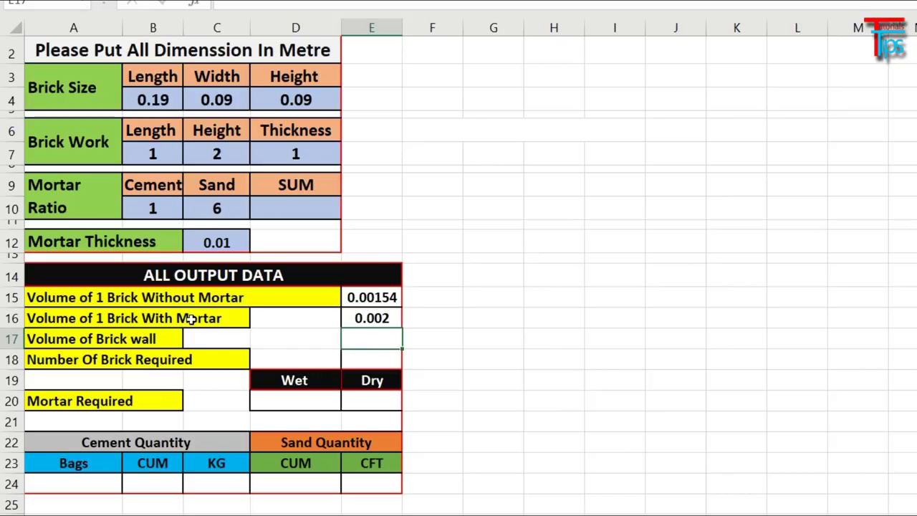
{"action": "left_click", "coordinate": [373, 300]}
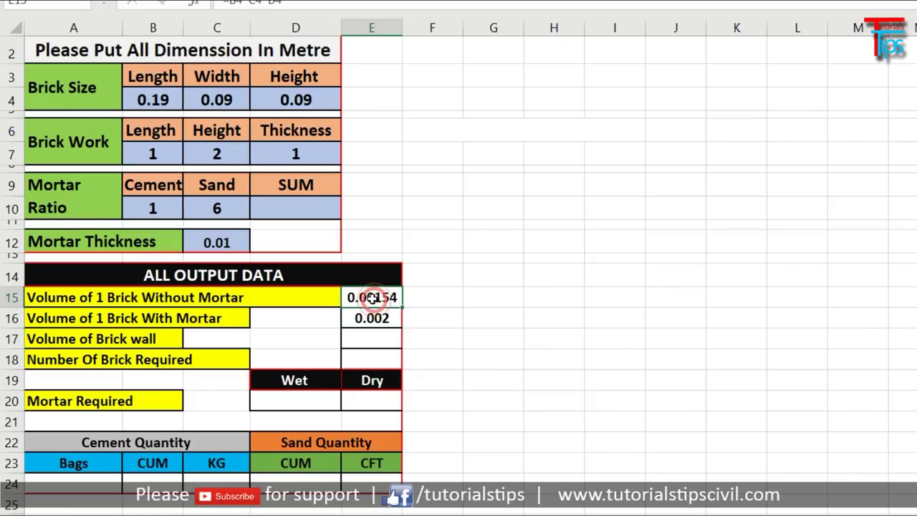
{"action": "left_click", "coordinate": [381, 331]}
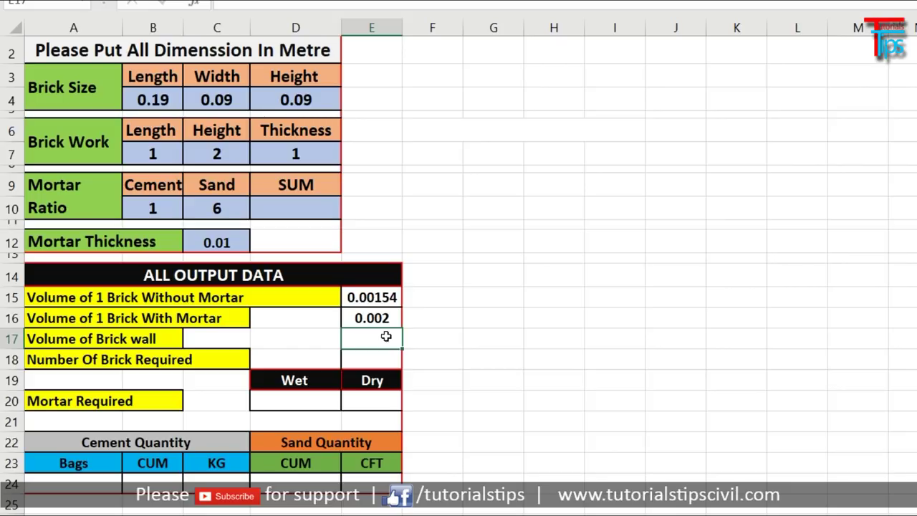
{"action": "type", "text": "="}
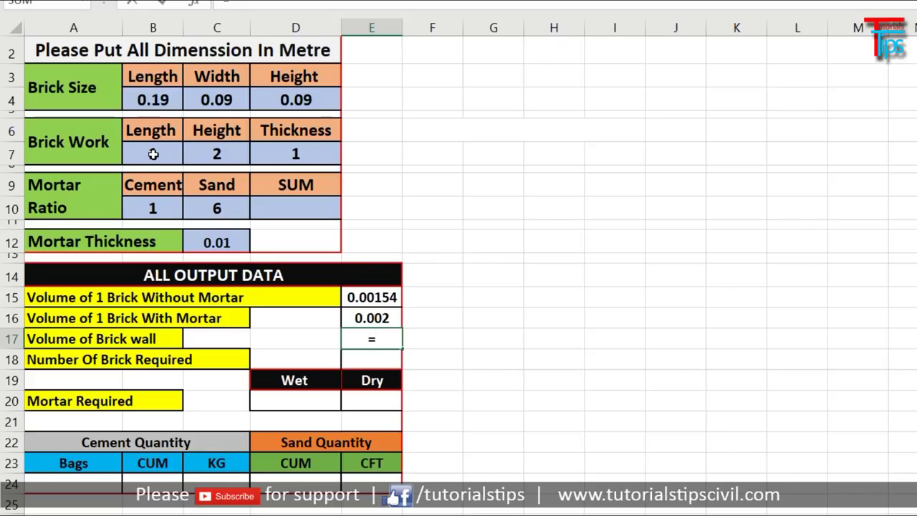
{"action": "left_click", "coordinate": [153, 154]}
{"action": "type", "text": "*"}
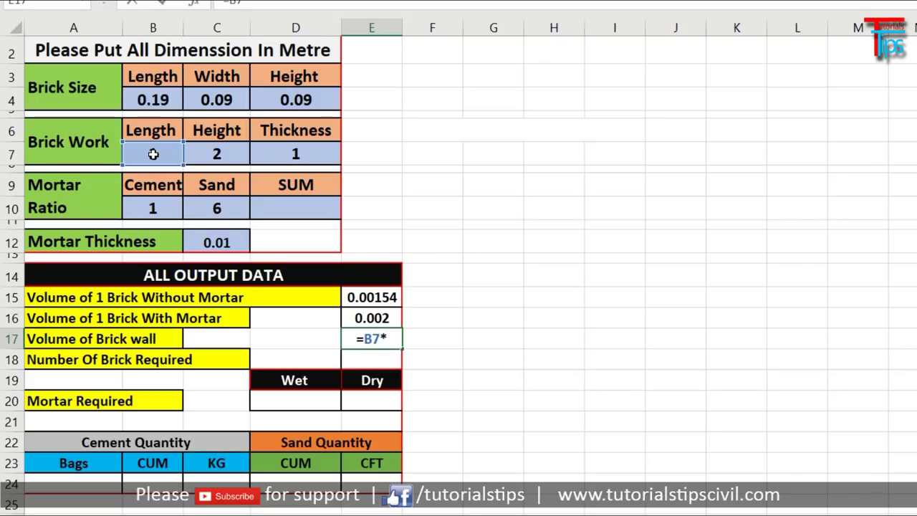
{"action": "left_click", "coordinate": [215, 154]}
{"action": "type", "text": "*"}
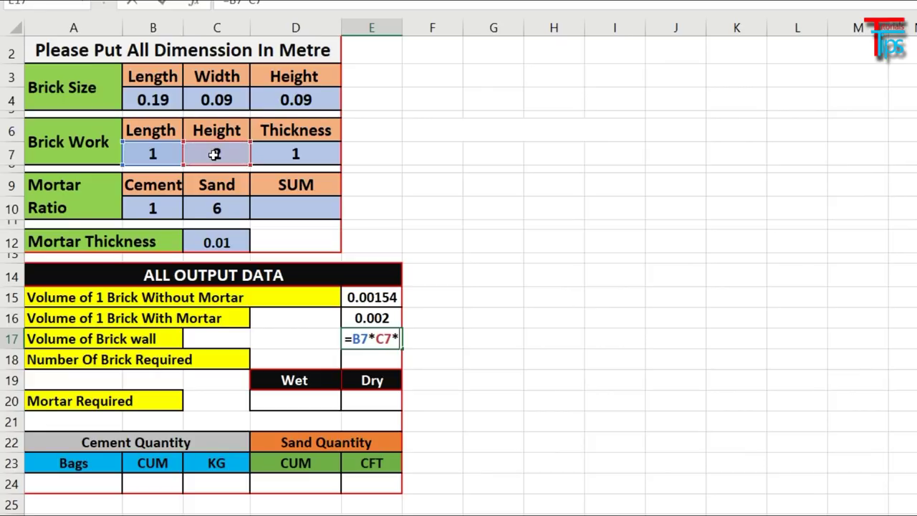
{"action": "left_click", "coordinate": [299, 153]}
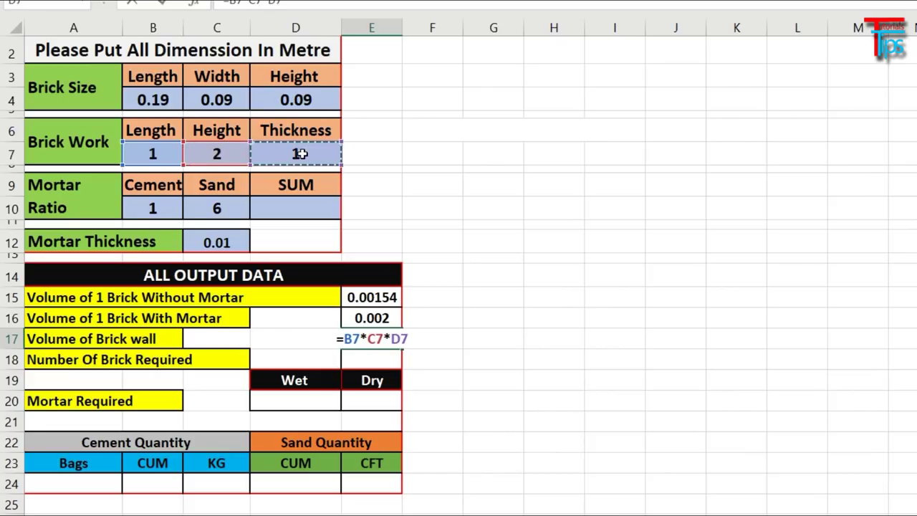
{"action": "key", "text": "Return"}
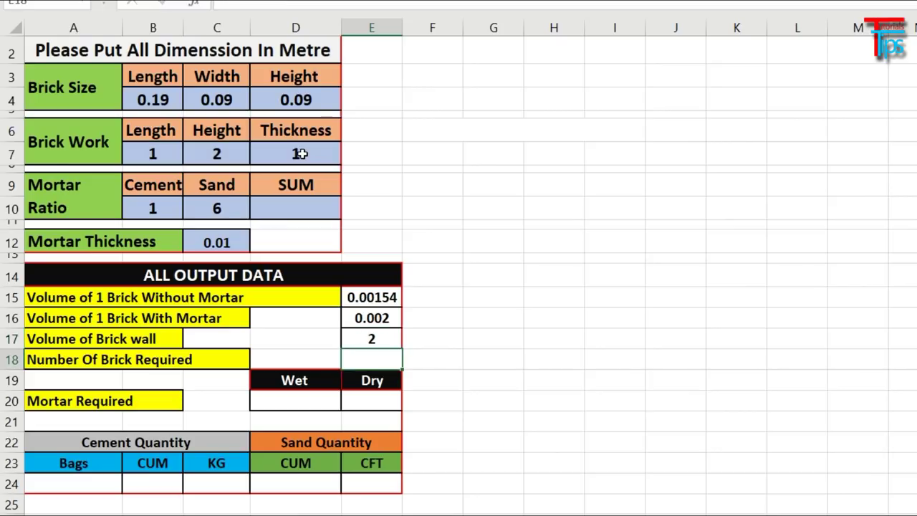
{"action": "left_click", "coordinate": [216, 153]}
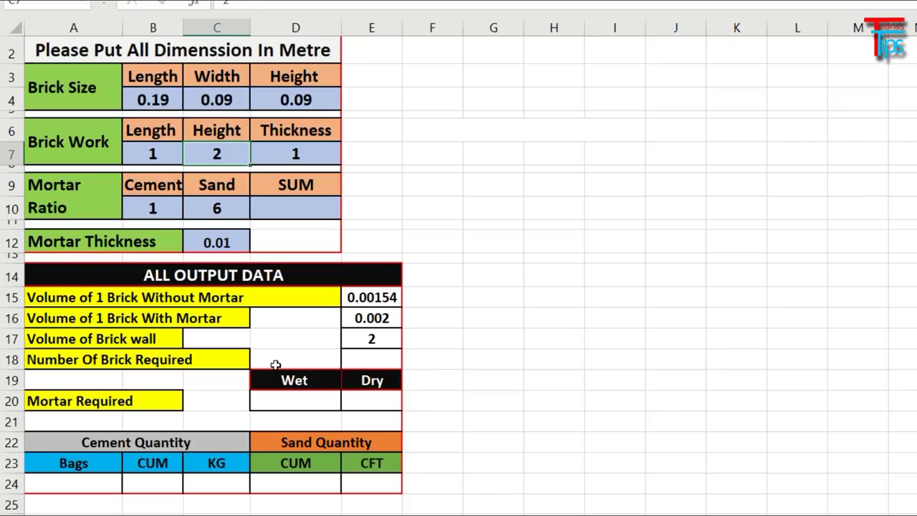
- Enter =E17/E16 in E18 to compute the number of bricks required
{"action": "left_click", "coordinate": [366, 364]}
{"action": "type", "text": "="}
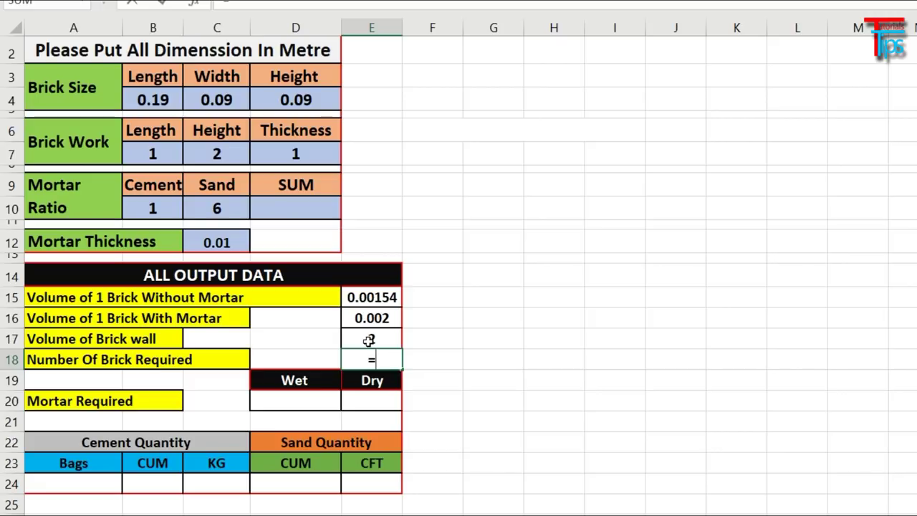
{"action": "left_click", "coordinate": [368, 339]}
{"action": "type", "text": "/"}
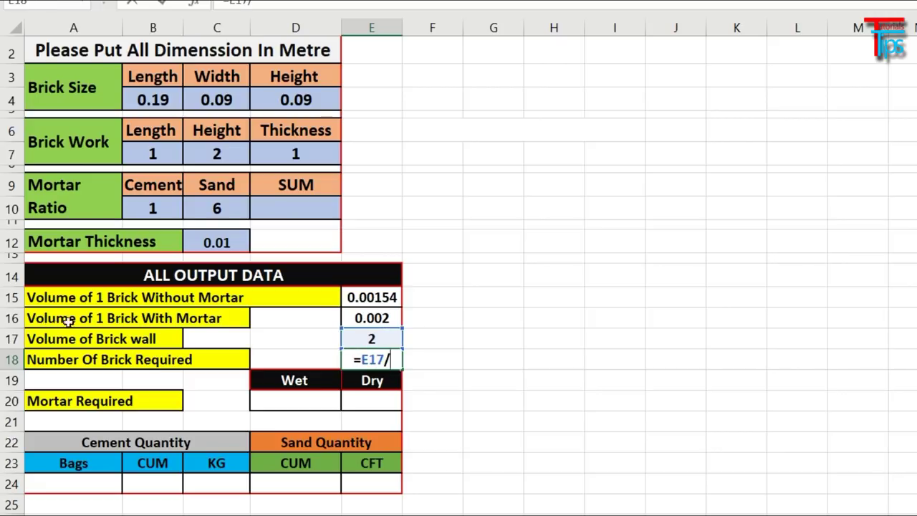
{"action": "left_click", "coordinate": [393, 318]}
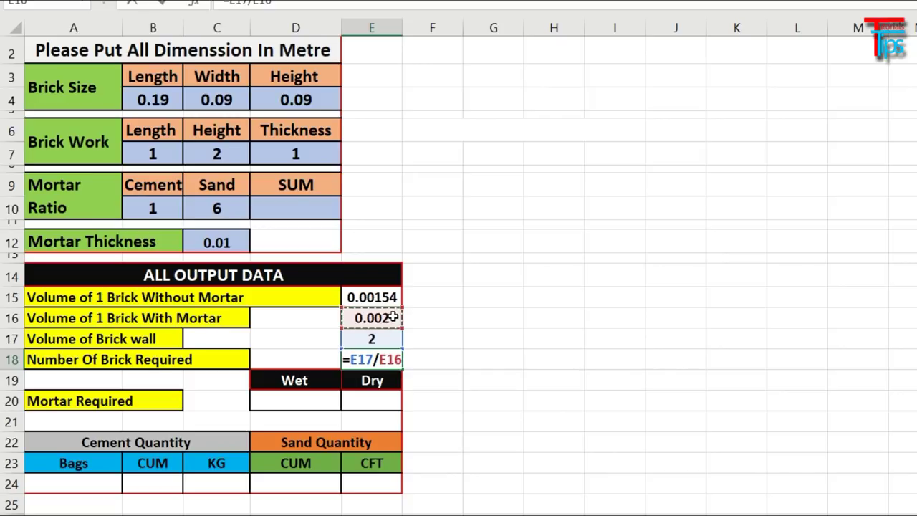
{"action": "key", "text": "Return"}
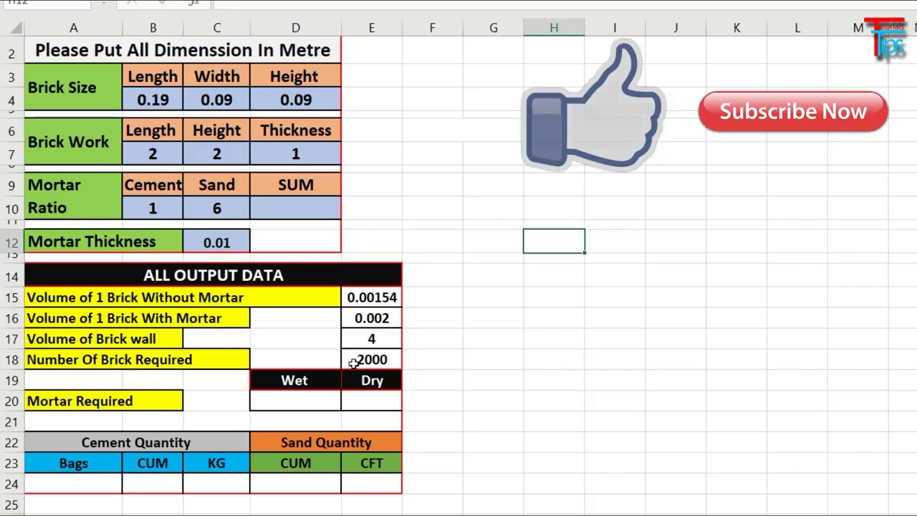
- Set wall length and height to 1 in B7 and C7, giving volume 1 and 500 bricks
{"action": "left_click", "coordinate": [144, 153]}
{"action": "type", "text": "1"}
{"action": "key", "text": "Tab"}
{"action": "type", "text": "1"}
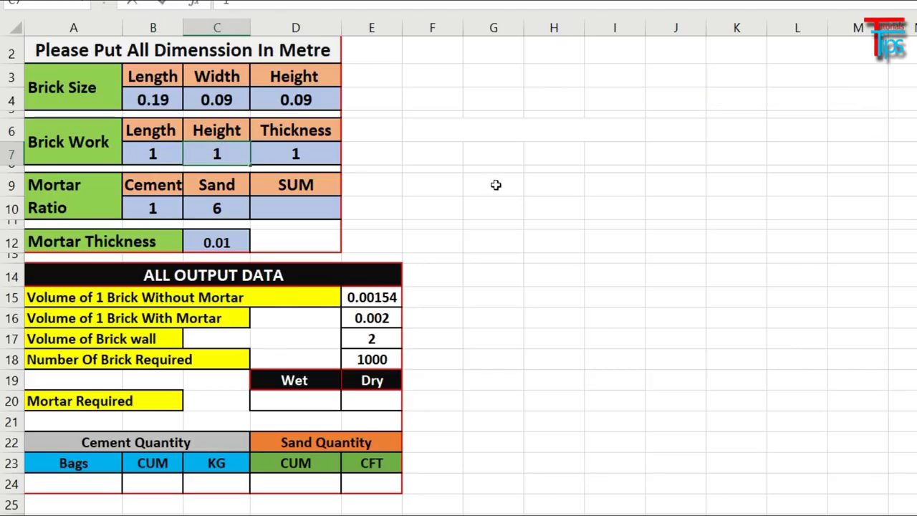
{"action": "left_click", "coordinate": [495, 184]}
{"action": "left_click", "coordinate": [376, 337]}
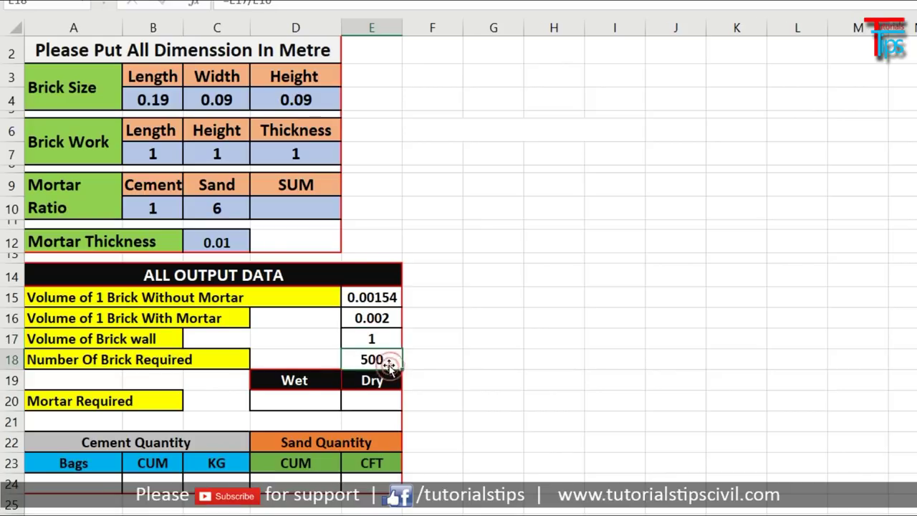
{"action": "left_click", "coordinate": [283, 403]}
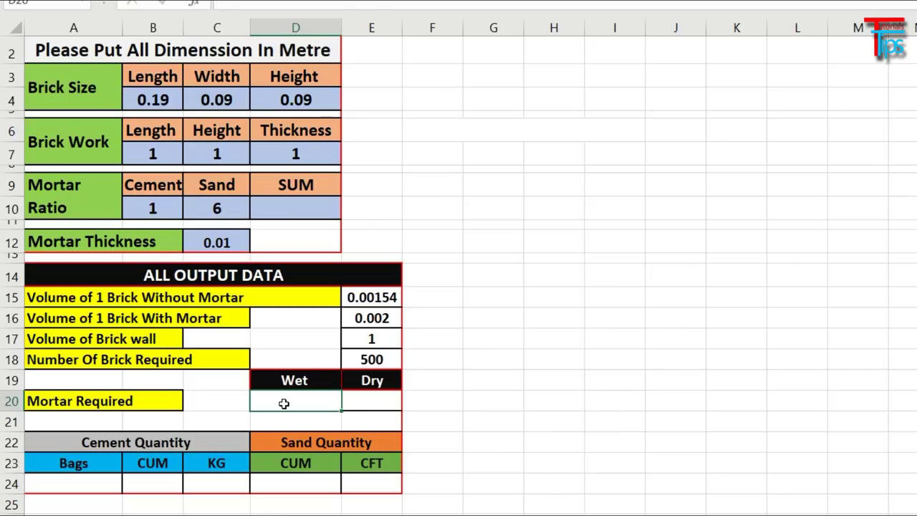
- Start the wet mortar formula in D20 with =(
{"action": "left_click", "coordinate": [284, 403]}
{"action": "type", "text": "="}
{"action": "type", "text": "("}
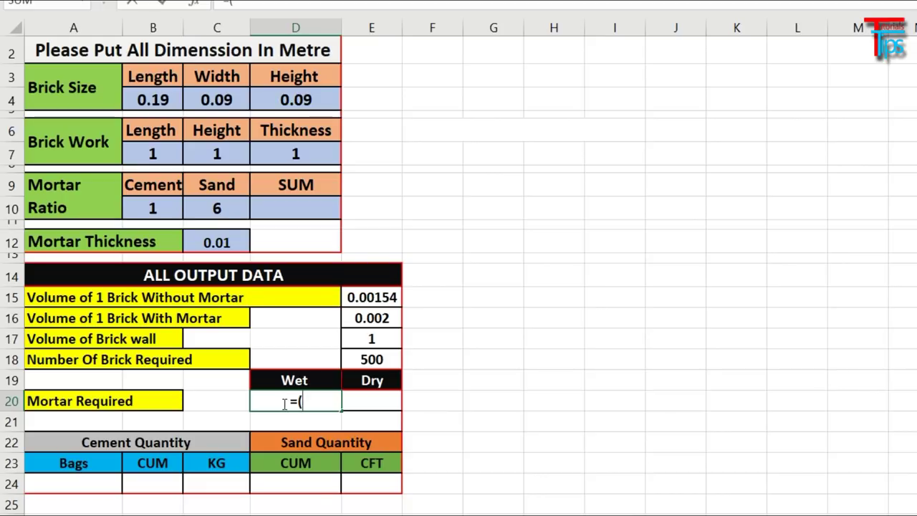
- Complete D20 as =(E17-(E18*E15)), giving 0.2305 wet mortar, and review the formula
{"action": "left_click", "coordinate": [375, 337]}
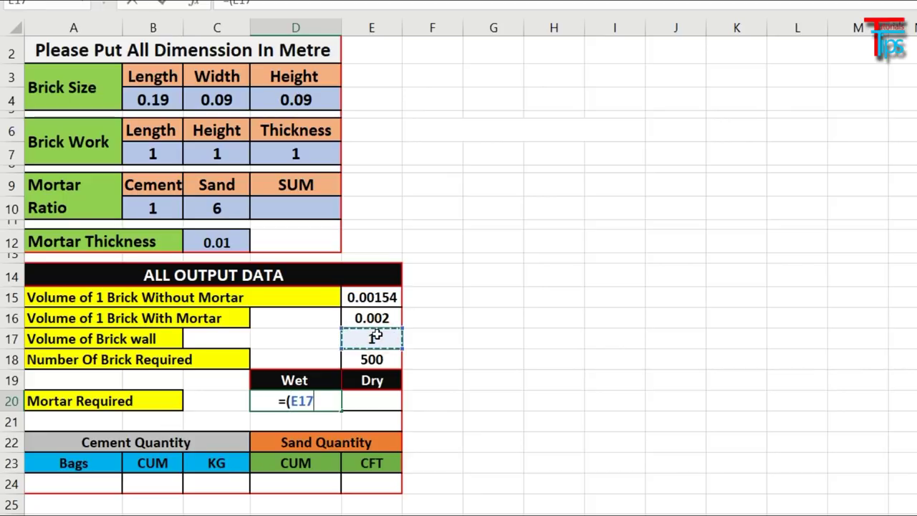
{"action": "type", "text": "-"}
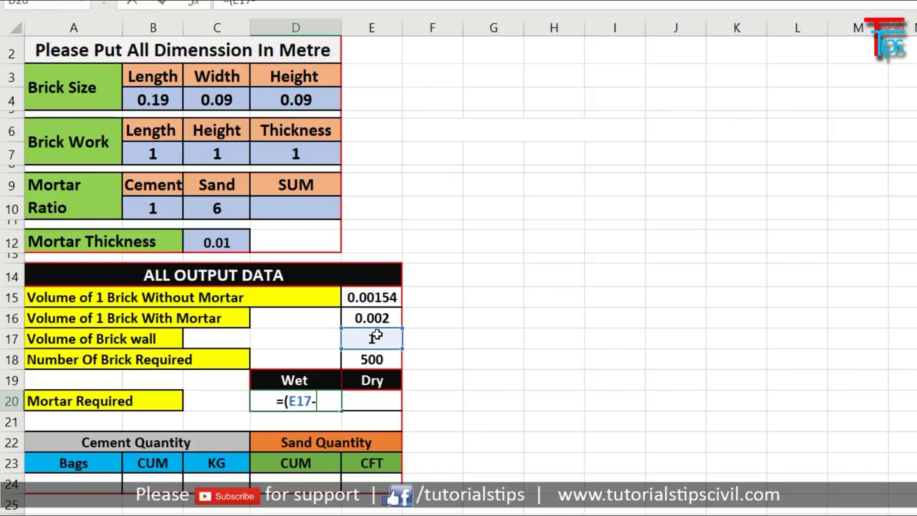
{"action": "type", "text": "("}
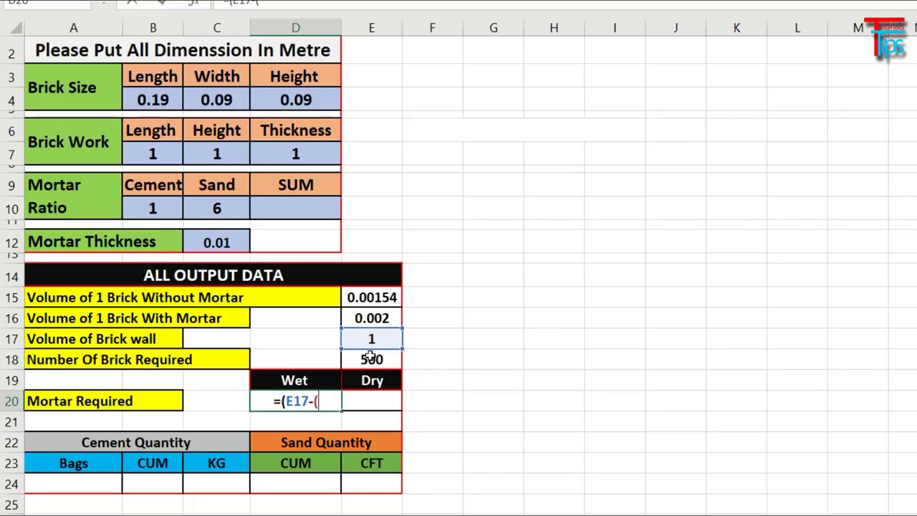
{"action": "left_click", "coordinate": [365, 360]}
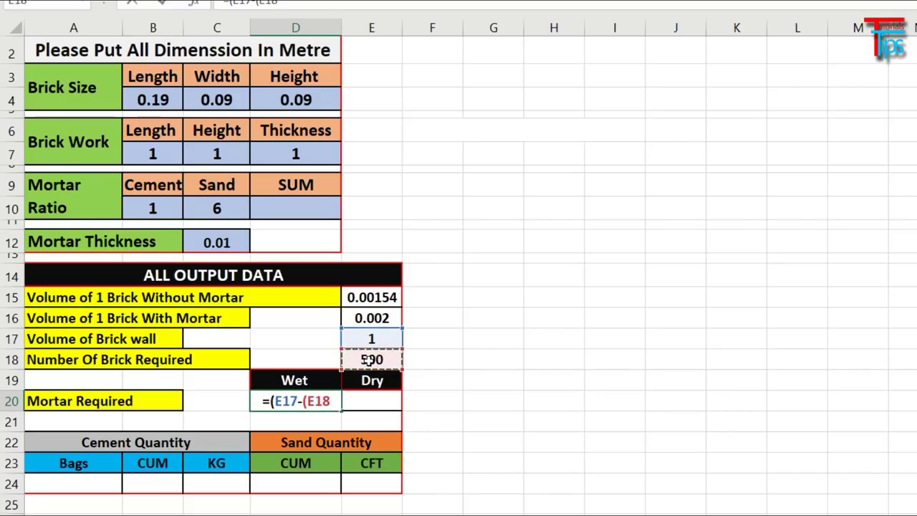
{"action": "type", "text": "*"}
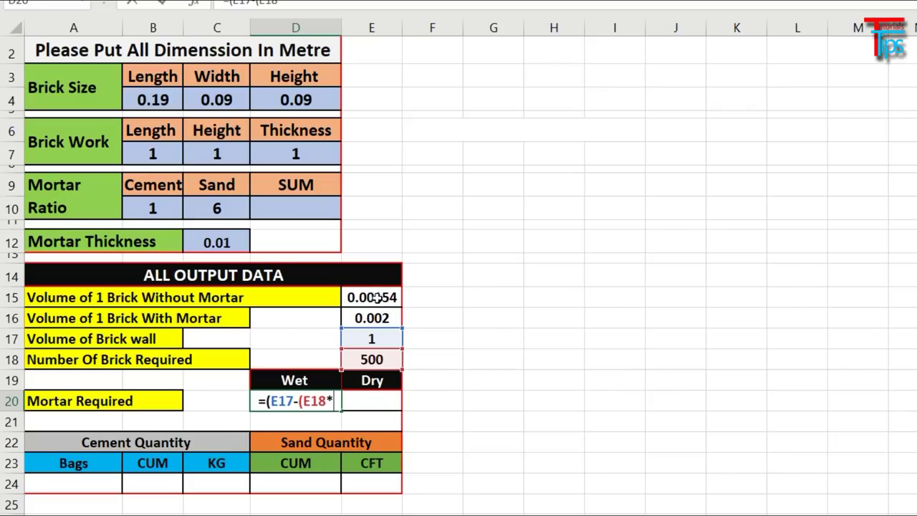
{"action": "left_click", "coordinate": [375, 295]}
{"action": "type", "text": ")"}
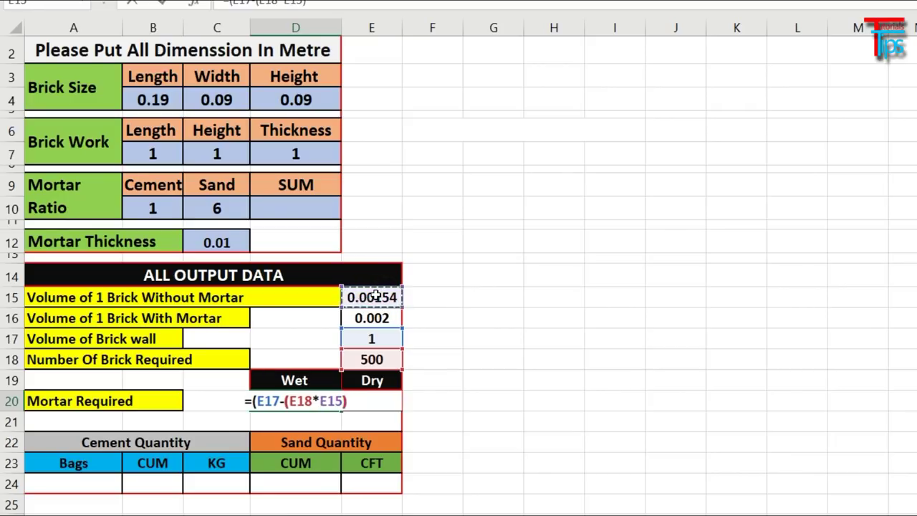
{"action": "type", "text": ")"}
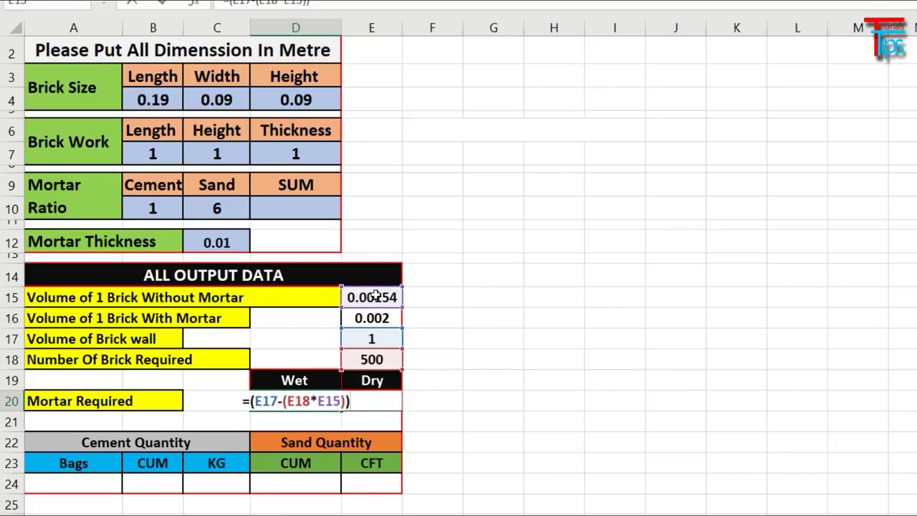
{"action": "key", "text": "Return"}
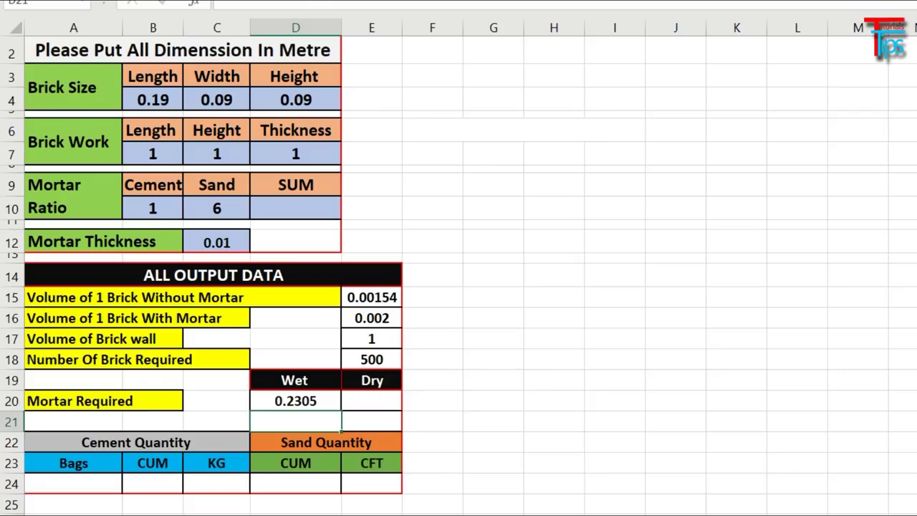
{"action": "right_click", "coordinate": [307, 403]}
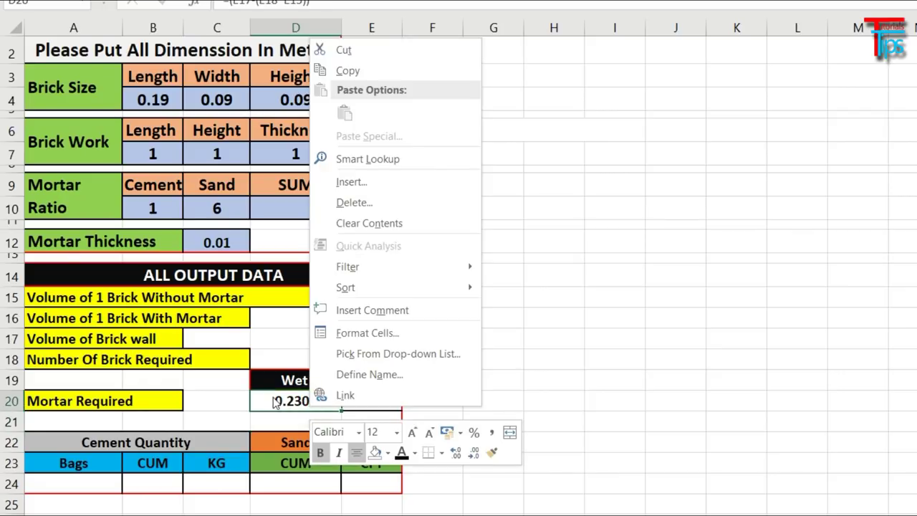
{"action": "left_click", "coordinate": [278, 401]}
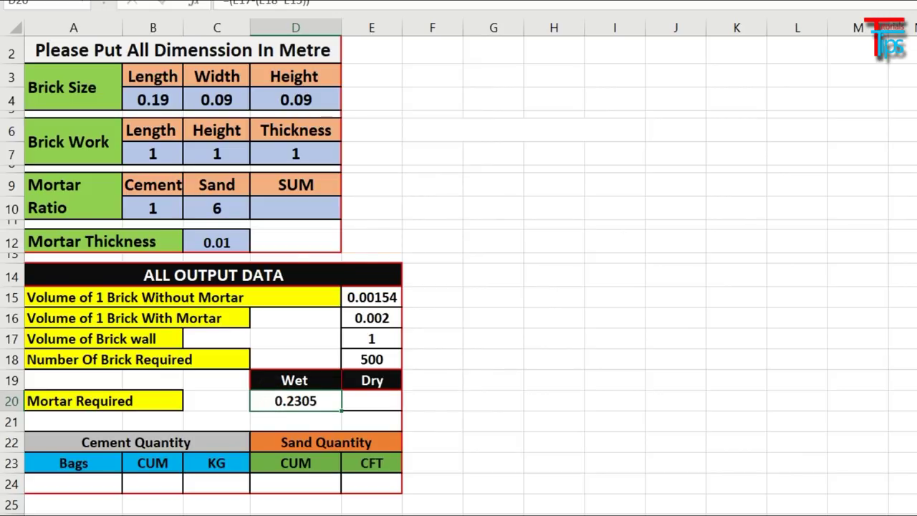
{"action": "double_click", "coordinate": [278, 400]}
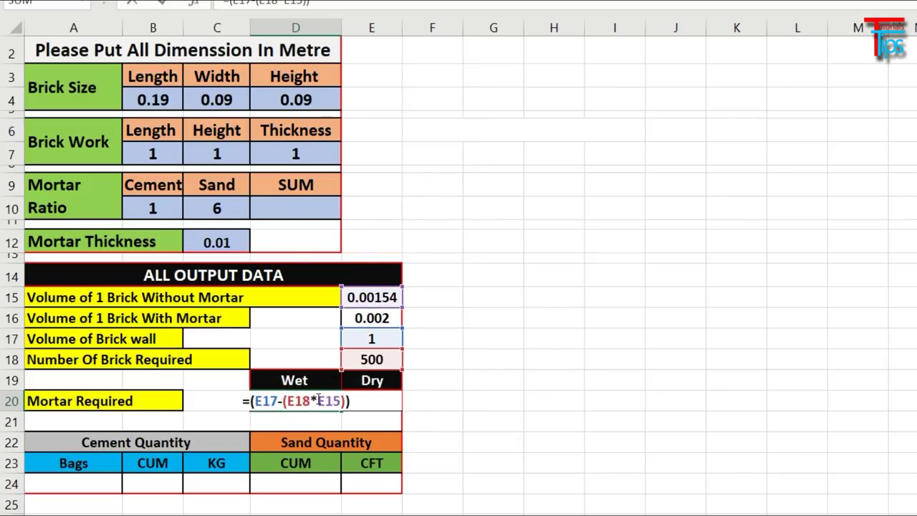
{"action": "left_click", "coordinate": [447, 433]}
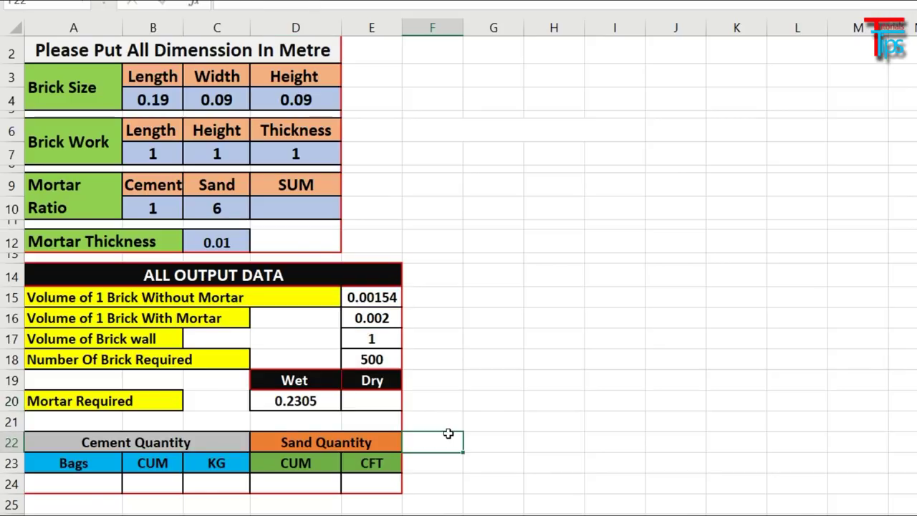
{"action": "left_click", "coordinate": [356, 402]}
{"action": "type", "text": "="}
{"action": "left_click", "coordinate": [304, 399]}
{"action": "type", "text": "*1.33"}
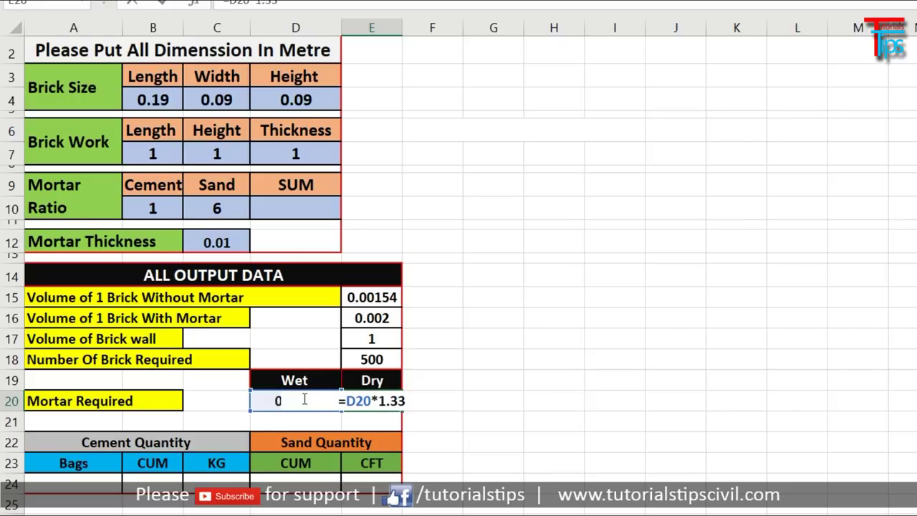
{"action": "key", "text": "Return"}
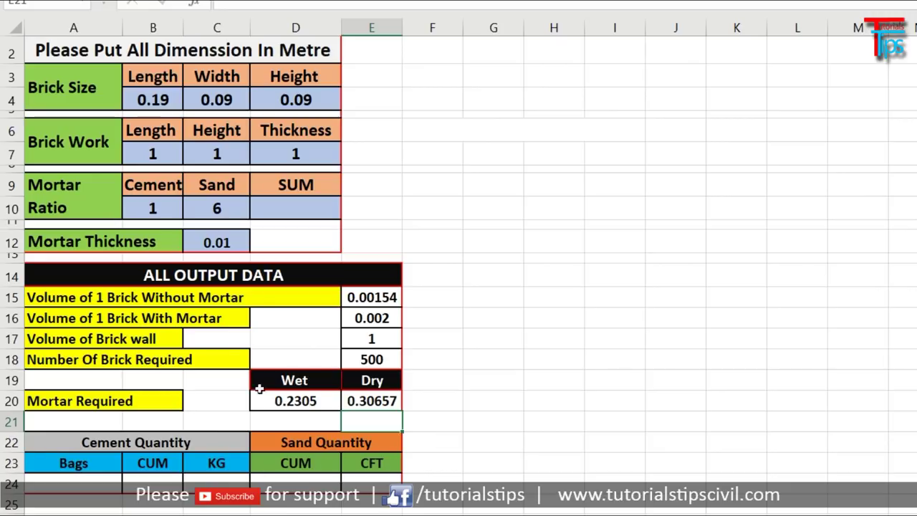
{"action": "left_click", "coordinate": [372, 401]}
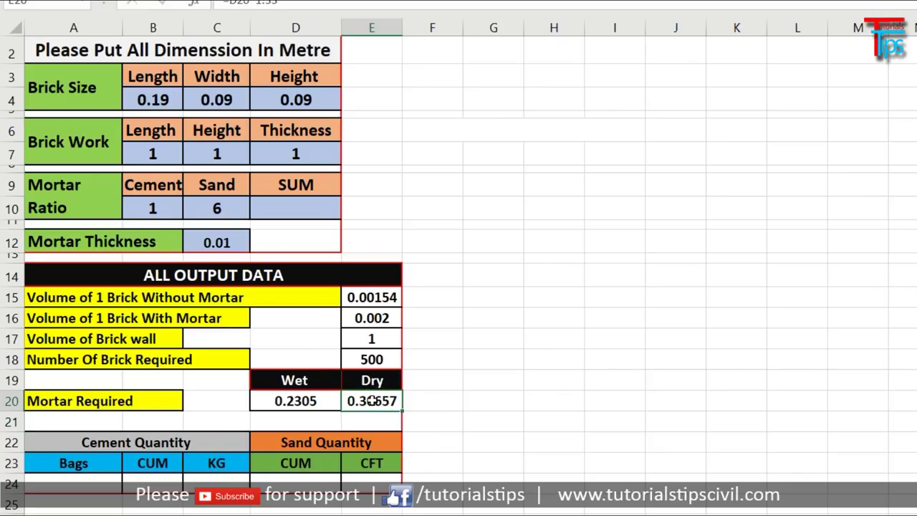
{"action": "left_click", "coordinate": [112, 445]}
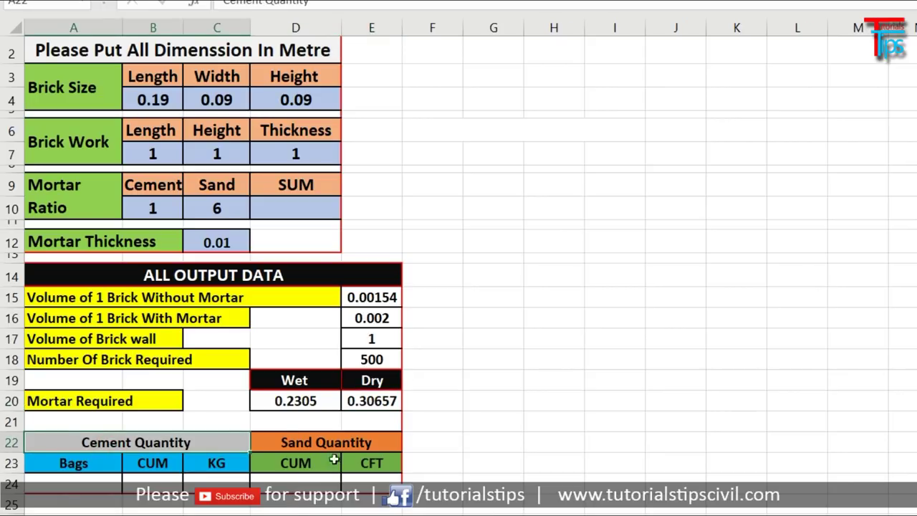
{"action": "left_click", "coordinate": [348, 438]}
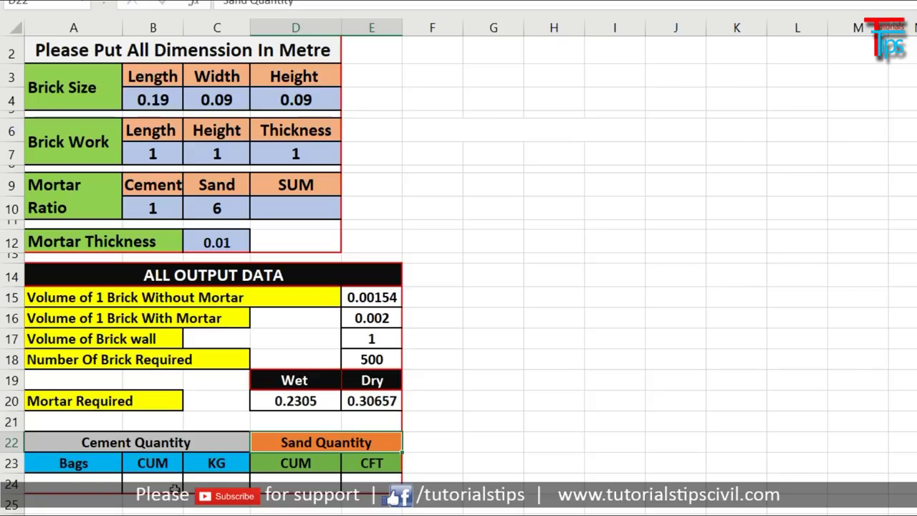
{"action": "left_click", "coordinate": [138, 478]}
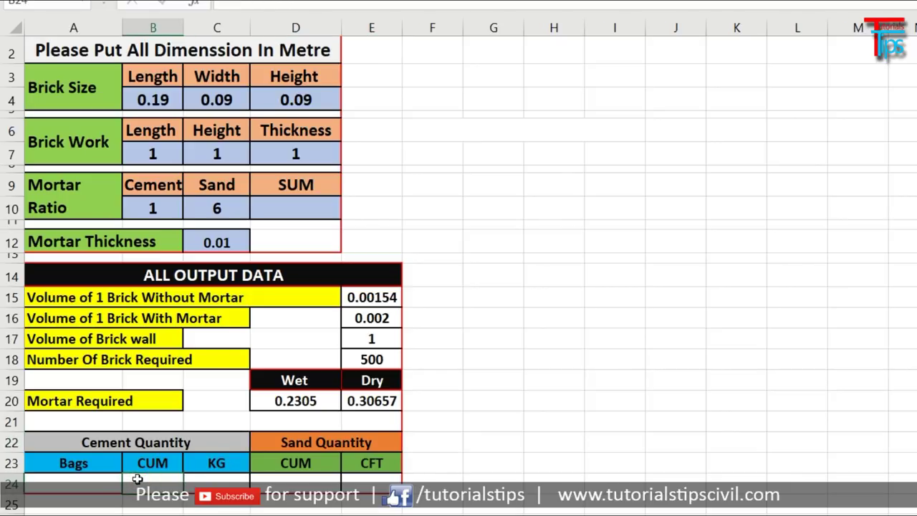
{"action": "left_click", "coordinate": [287, 202]}
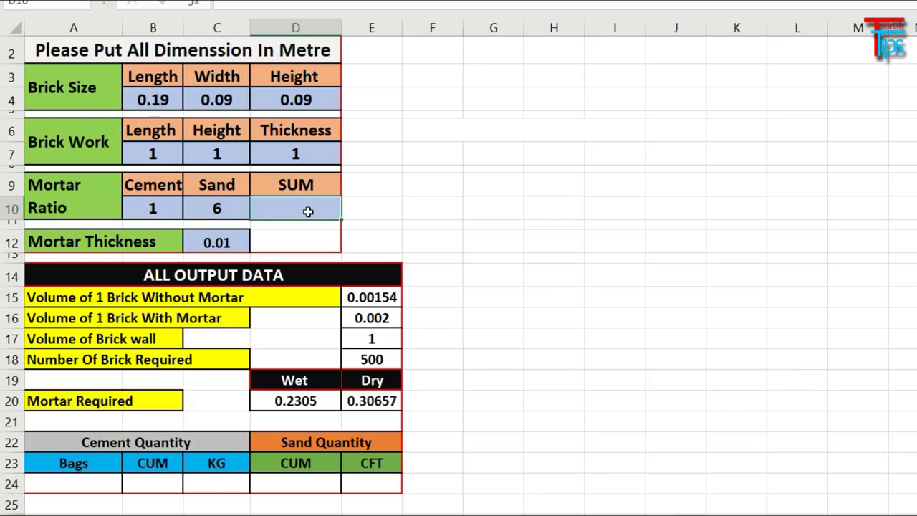
- Enter =B10+C10 in D10 so the mortar ratio SUM adds cement and sand
{"action": "type", "text": "="}
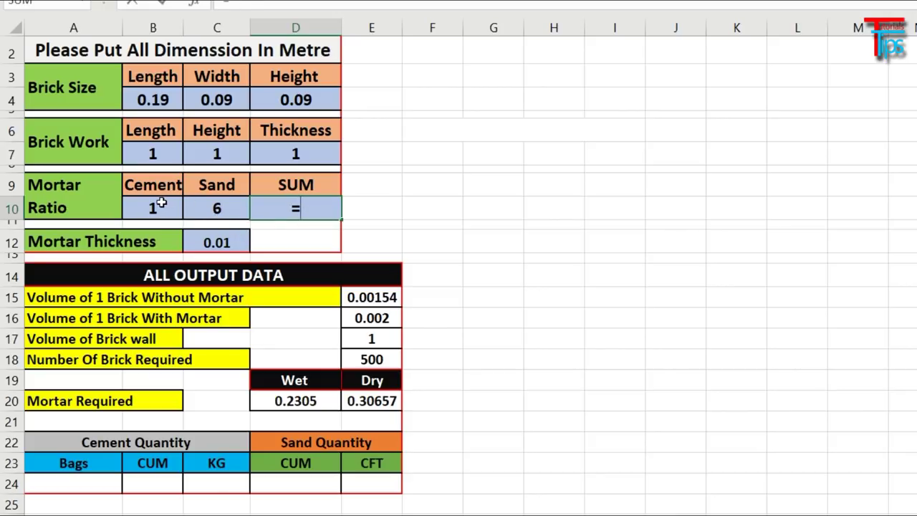
{"action": "left_click", "coordinate": [162, 204]}
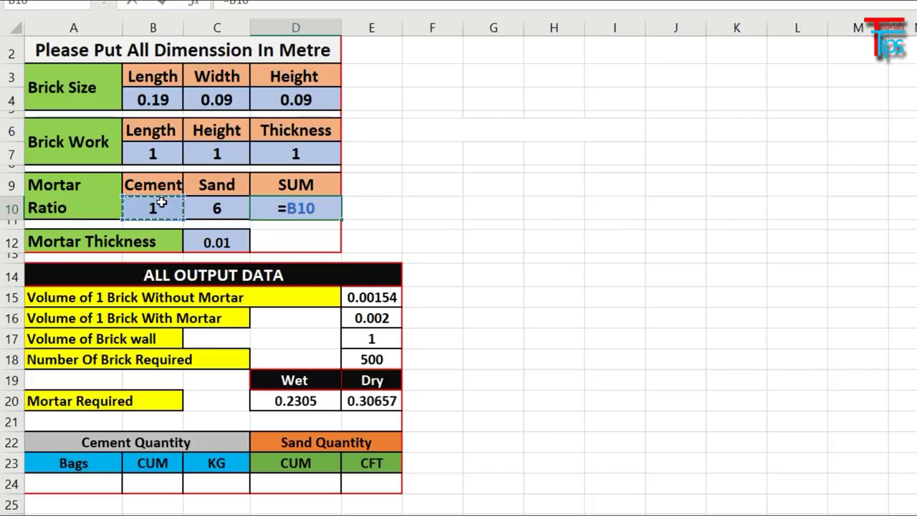
{"action": "type", "text": "+"}
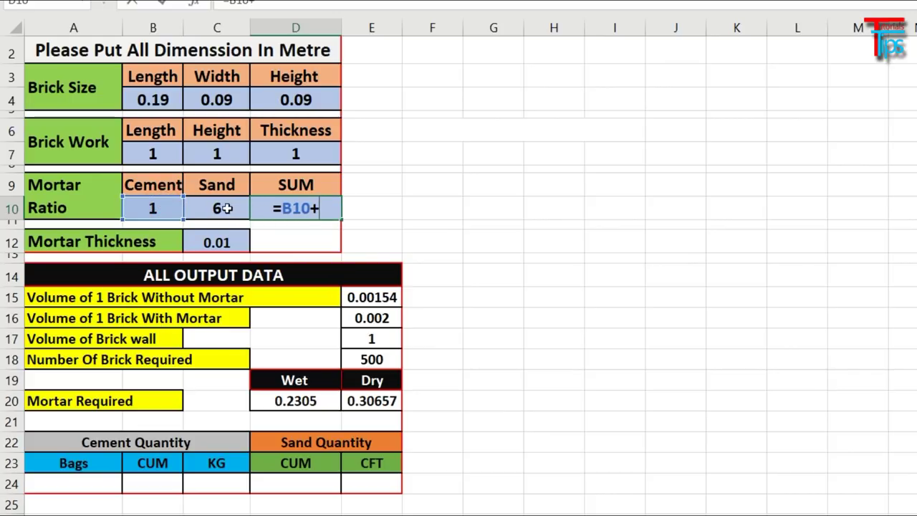
{"action": "left_click", "coordinate": [227, 205]}
{"action": "key", "text": "Return"}
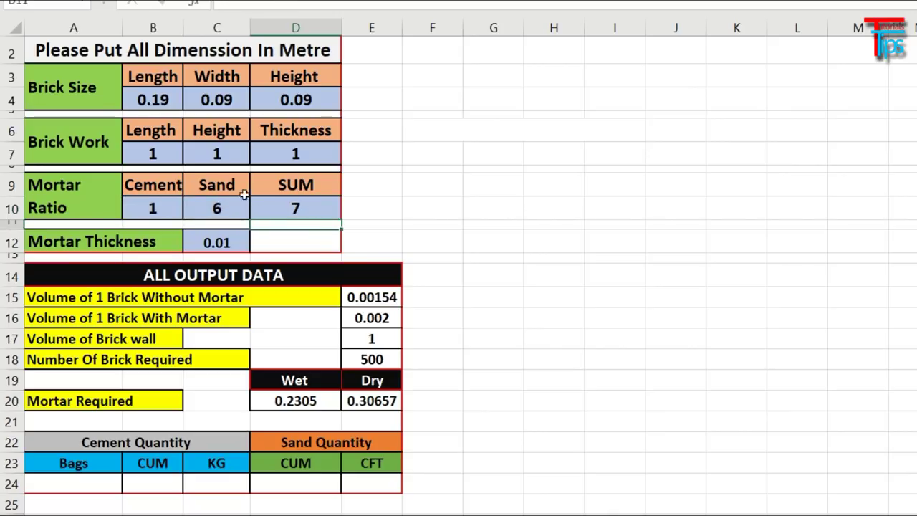
- Change the sand ratio in C10 to 4
{"action": "left_click", "coordinate": [215, 207]}
{"action": "type", "text": "4"}
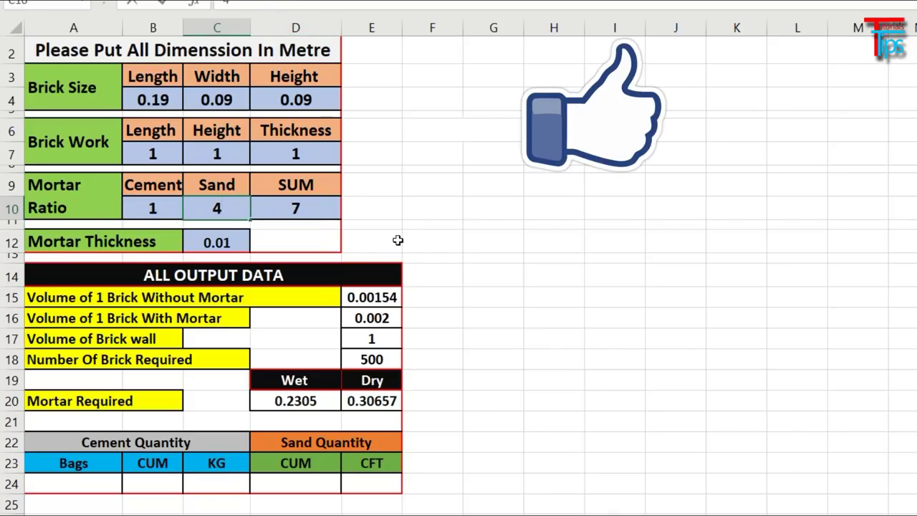
{"action": "left_click", "coordinate": [396, 240]}
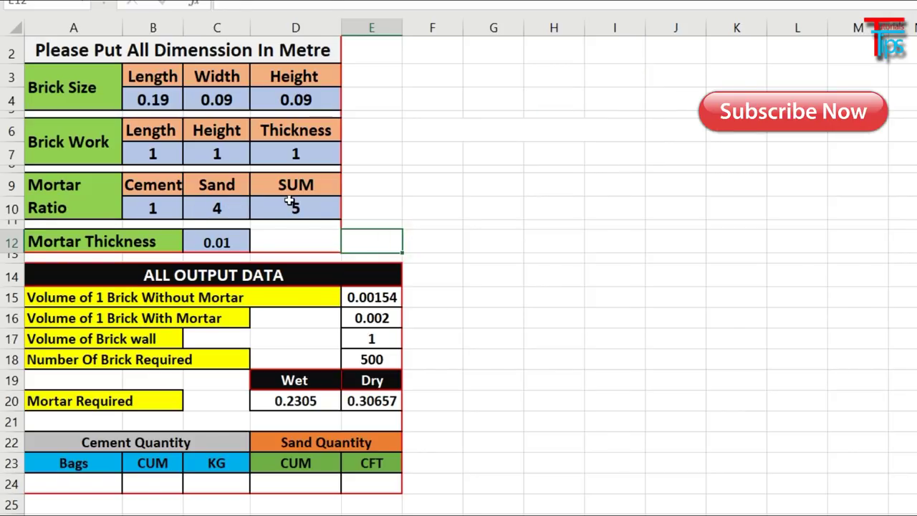
- Enter =(B10/D10)*E20 in B24, giving a cement volume of 0.06131 CUM
{"action": "left_click", "coordinate": [290, 204]}
{"action": "left_click", "coordinate": [155, 480]}
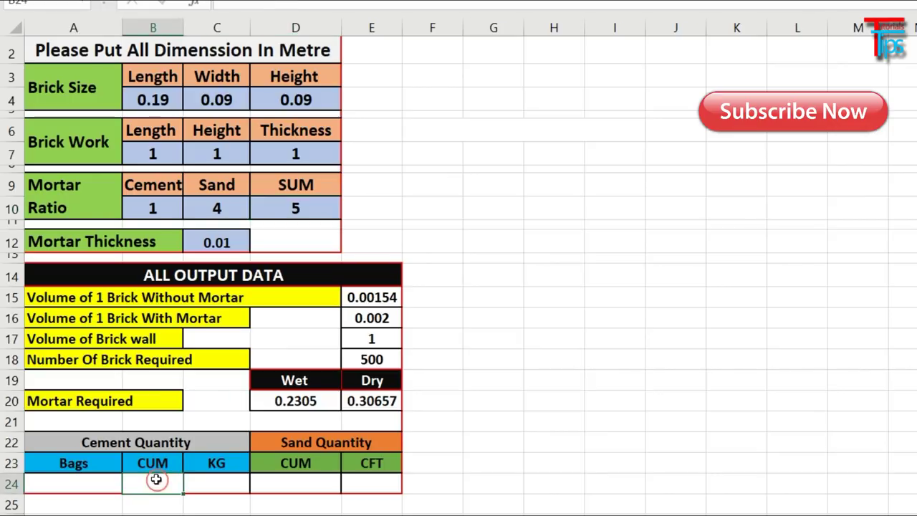
{"action": "type", "text": "=("}
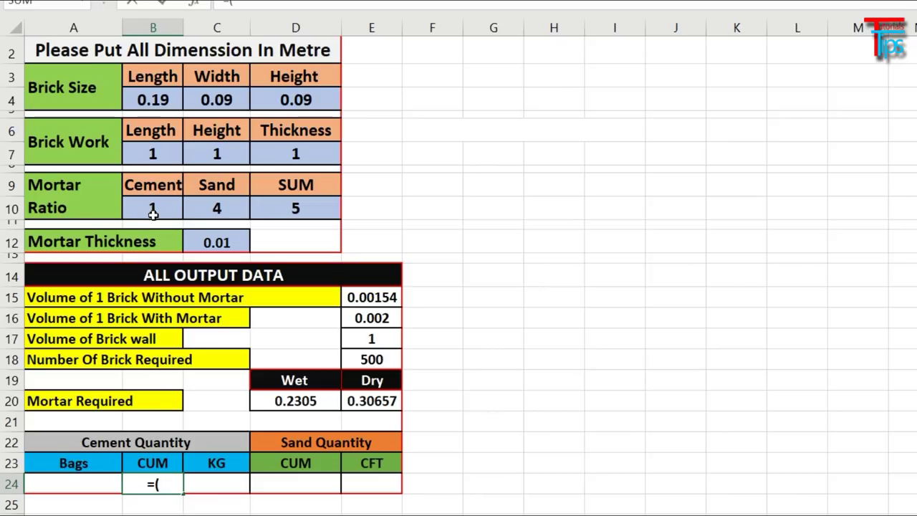
{"action": "left_click", "coordinate": [151, 208]}
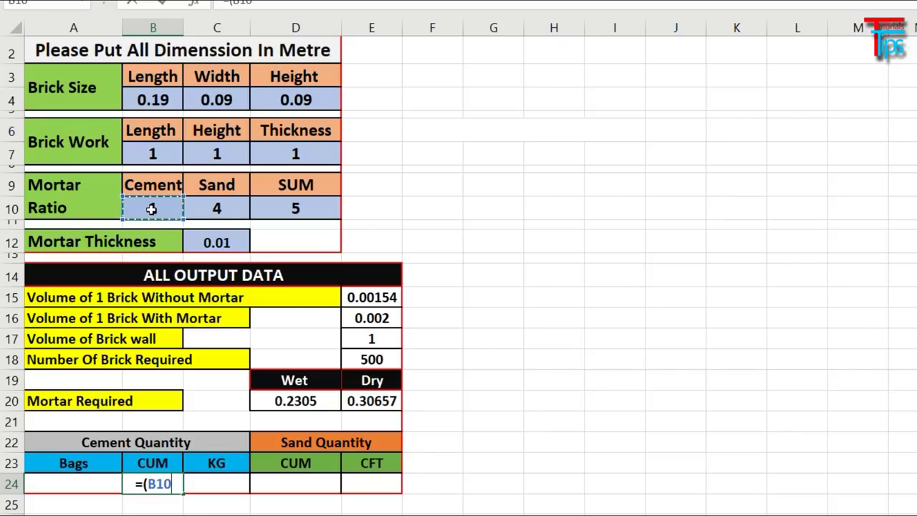
{"action": "type", "text": "/"}
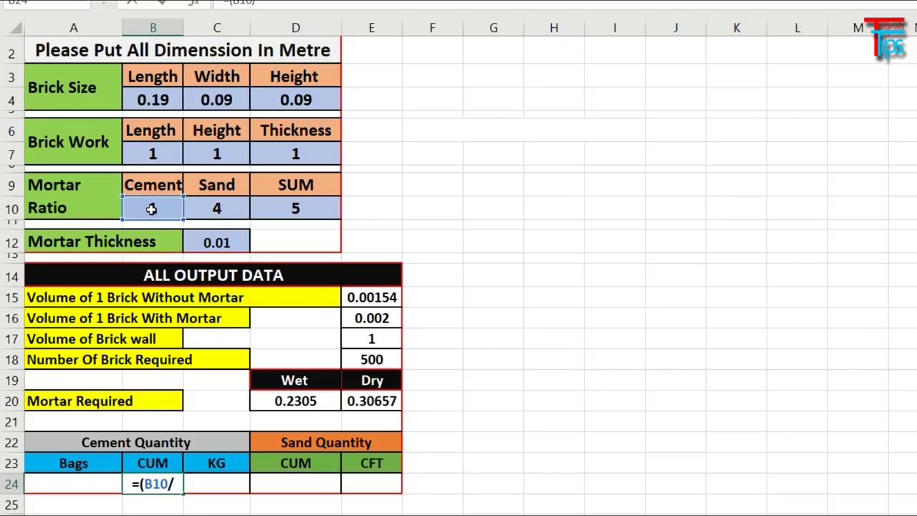
{"action": "left_click", "coordinate": [295, 205]}
{"action": "type", "text": ")"}
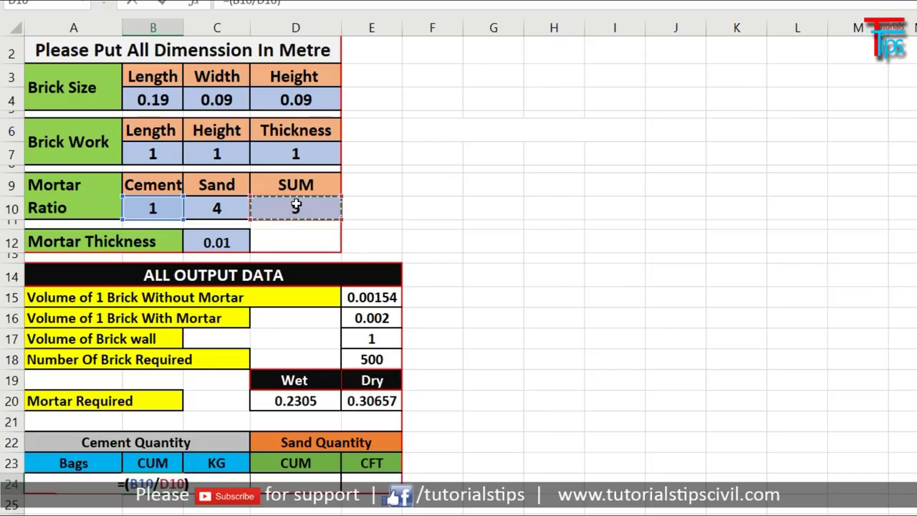
{"action": "type", "text": "*"}
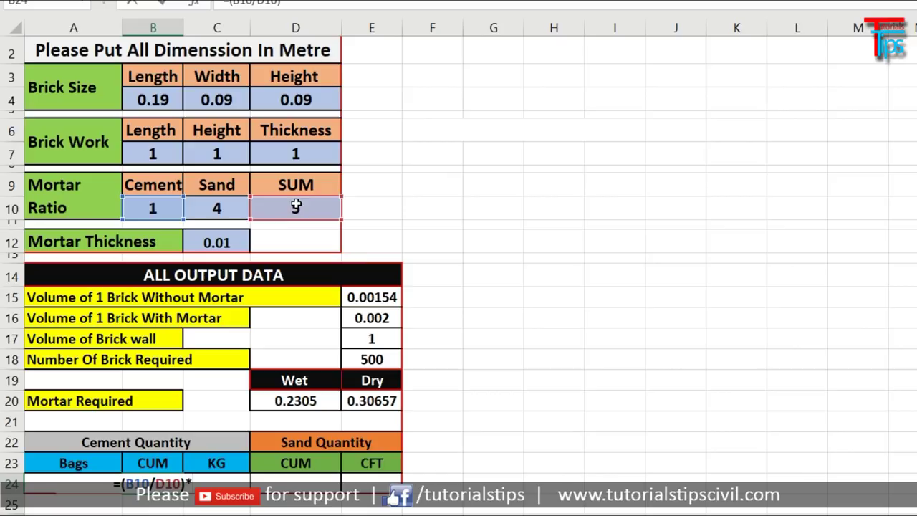
{"action": "left_click", "coordinate": [368, 403]}
{"action": "key", "text": "Return"}
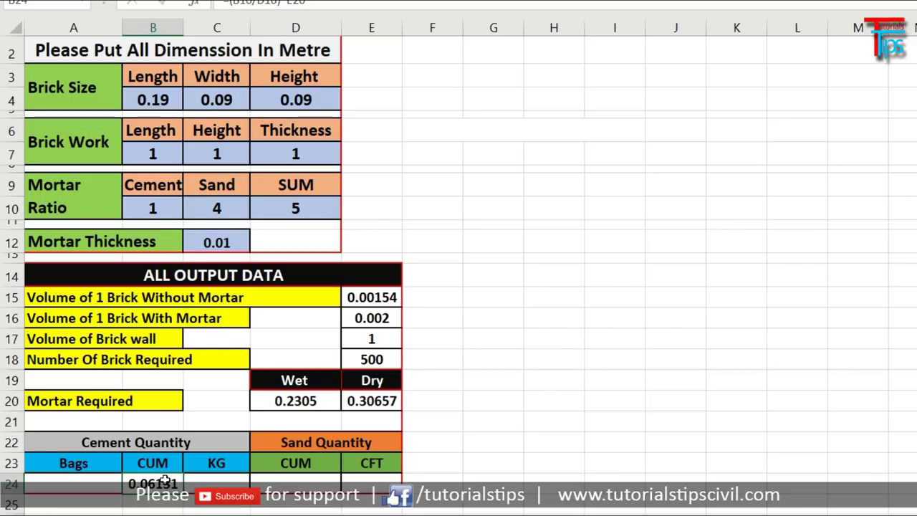
{"action": "left_click", "coordinate": [223, 480]}
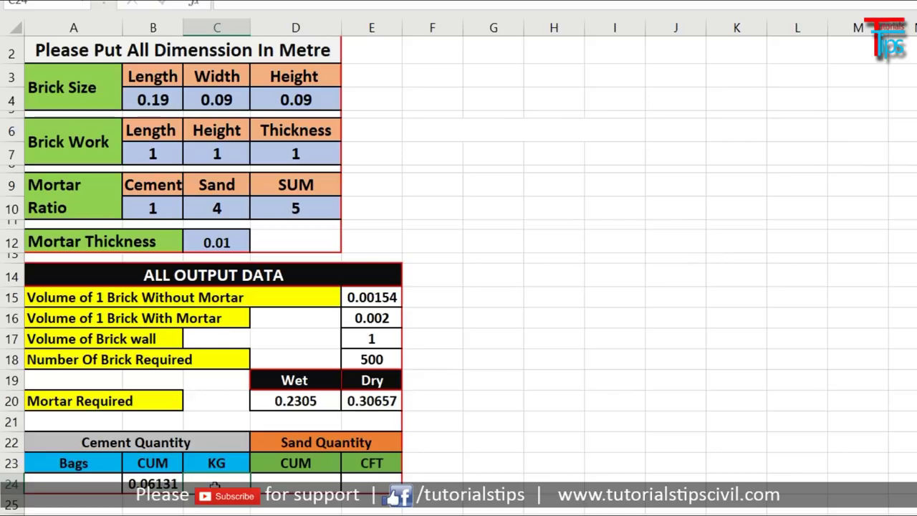
- Enter =B24*1440 in C24 to get the cement weight of 88.29072 kg
{"action": "type", "text": "="}
{"action": "left_click", "coordinate": [148, 483]}
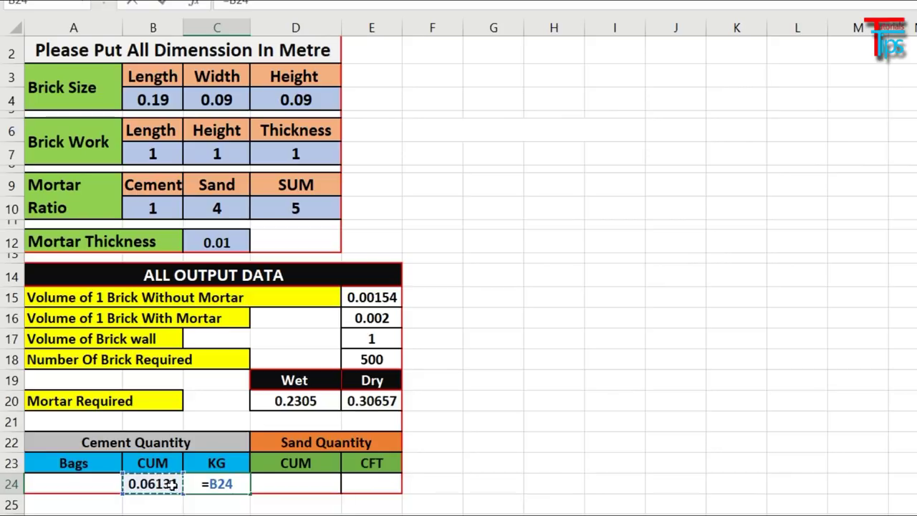
{"action": "type", "text": "*1440"}
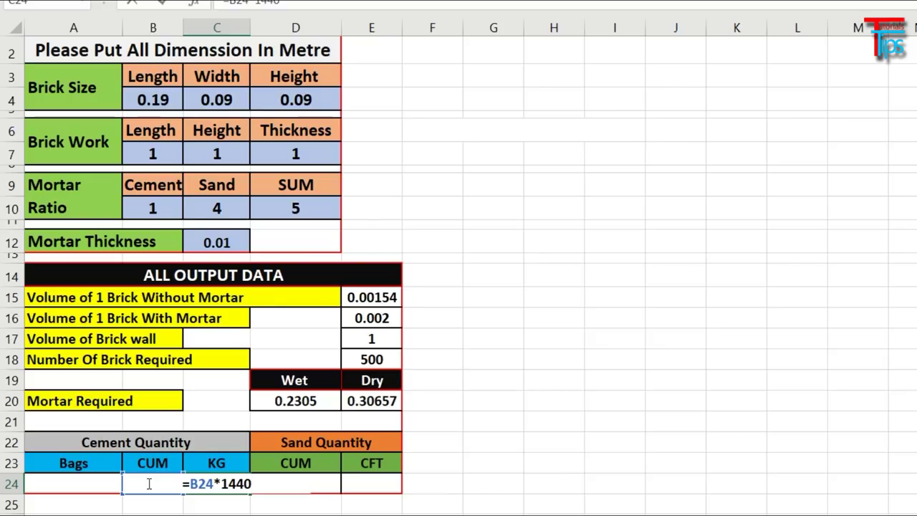
{"action": "key", "text": "Return"}
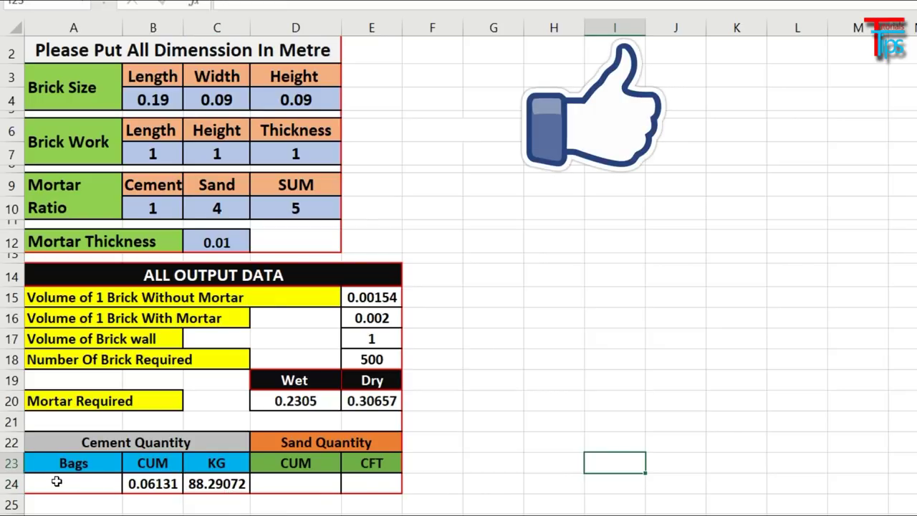
- Compute the cement bags in A24 as =C24/50, giving 1.7658144 bags
{"action": "left_click", "coordinate": [56, 481]}
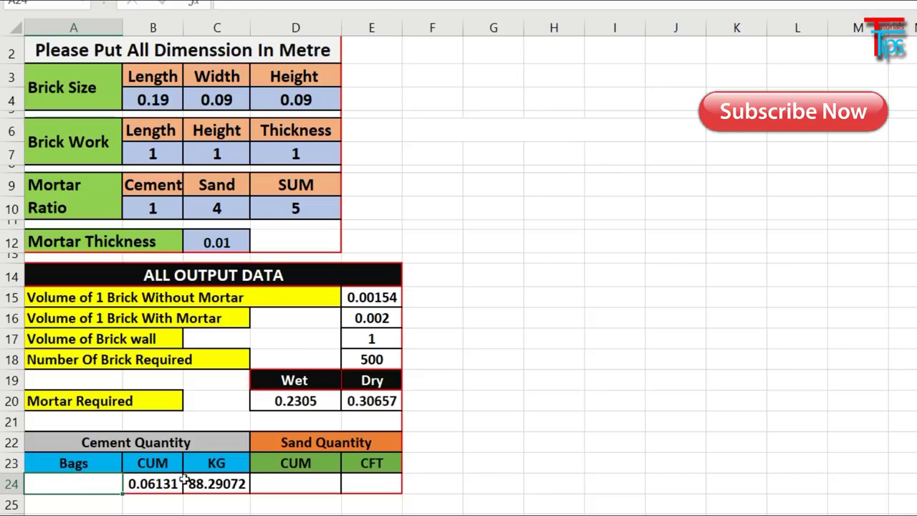
{"action": "left_click", "coordinate": [212, 484]}
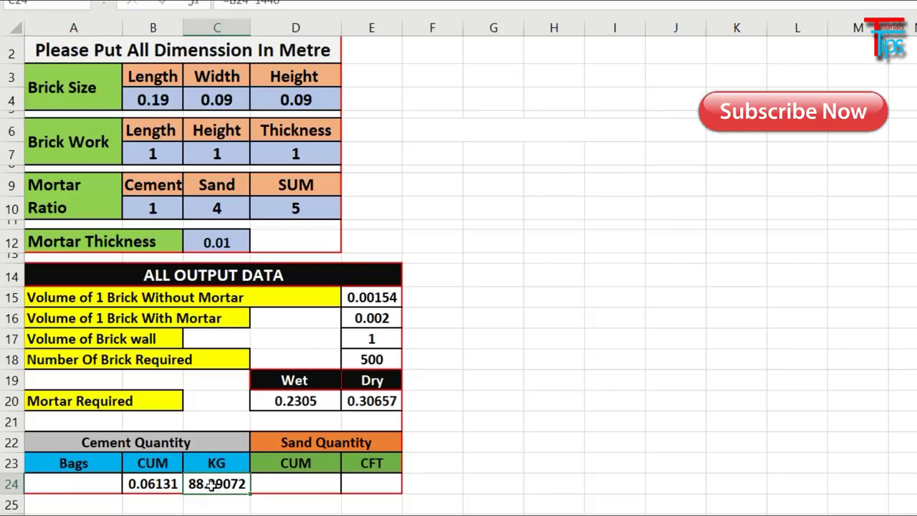
{"action": "left_click", "coordinate": [80, 484]}
{"action": "type", "text": "="}
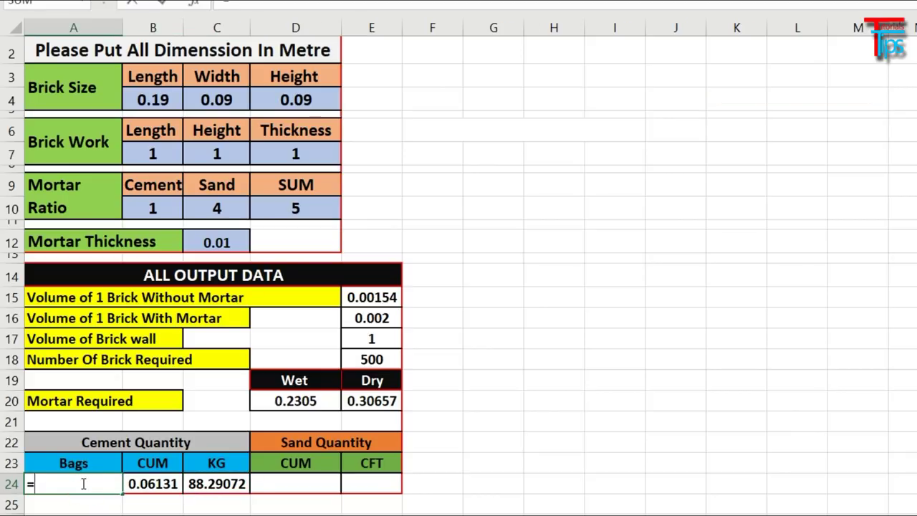
{"action": "left_click", "coordinate": [214, 484]}
{"action": "type", "text": "/50"}
{"action": "key", "text": "Return"}
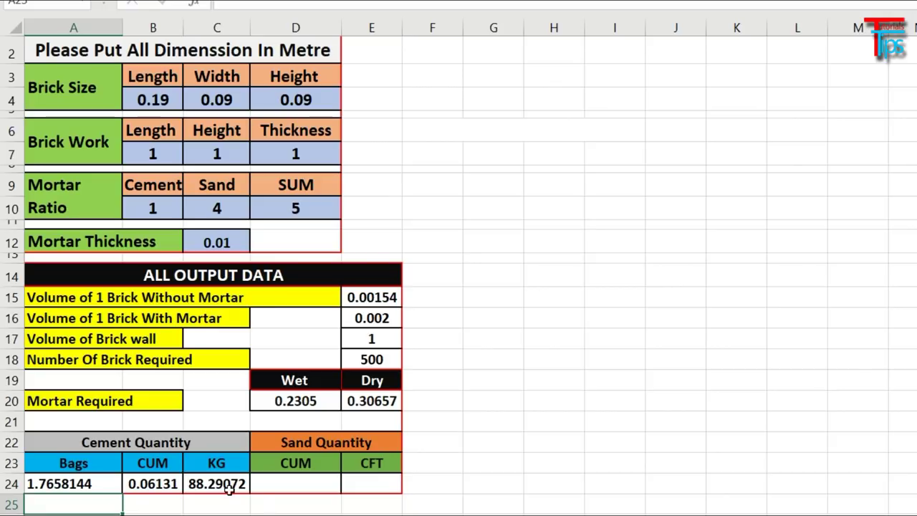
{"action": "left_click", "coordinate": [279, 489]}
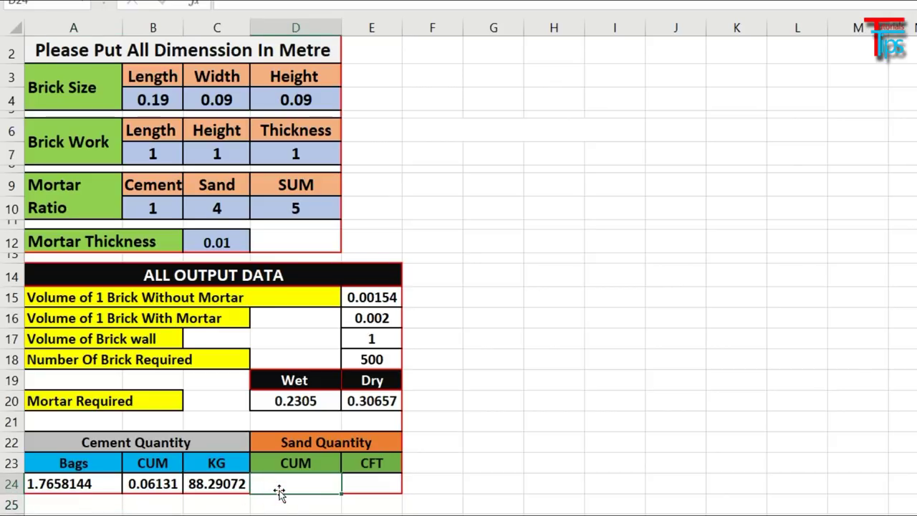
- Enter =(C10/D10)*E20 in D24 for a sand volume of 0.245252 CUM
{"action": "type", "text": "=("}
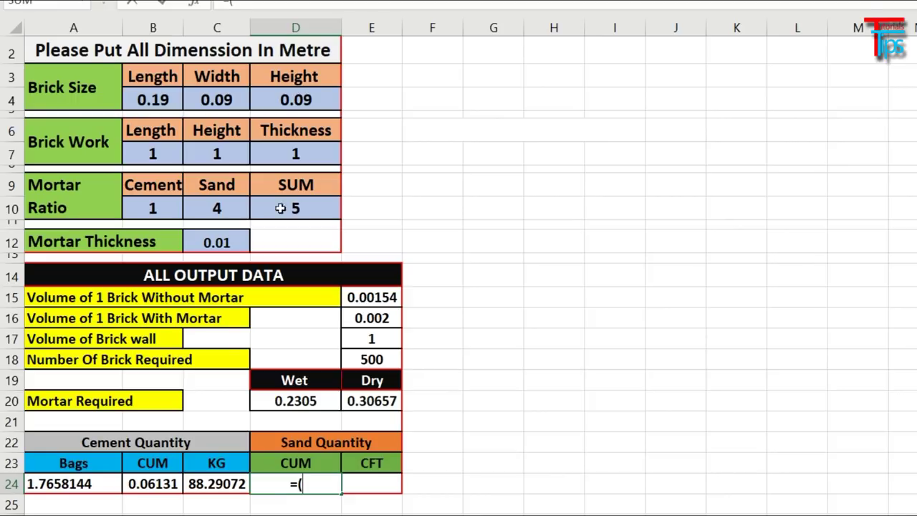
{"action": "left_click", "coordinate": [220, 207]}
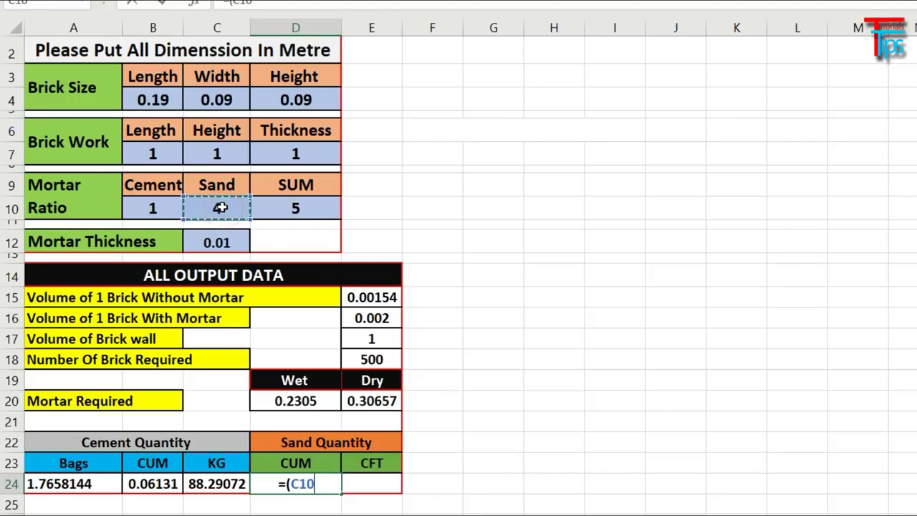
{"action": "type", "text": "/"}
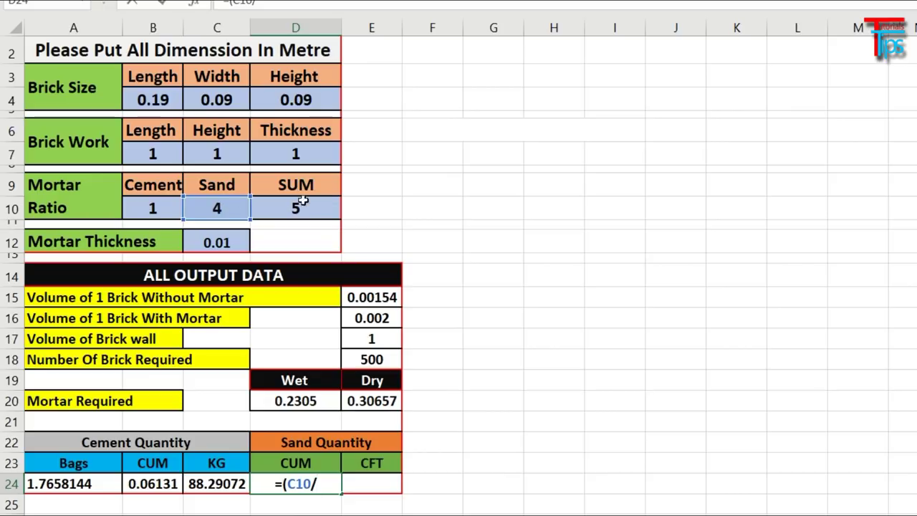
{"action": "left_click", "coordinate": [306, 208]}
{"action": "type", "text": ")"}
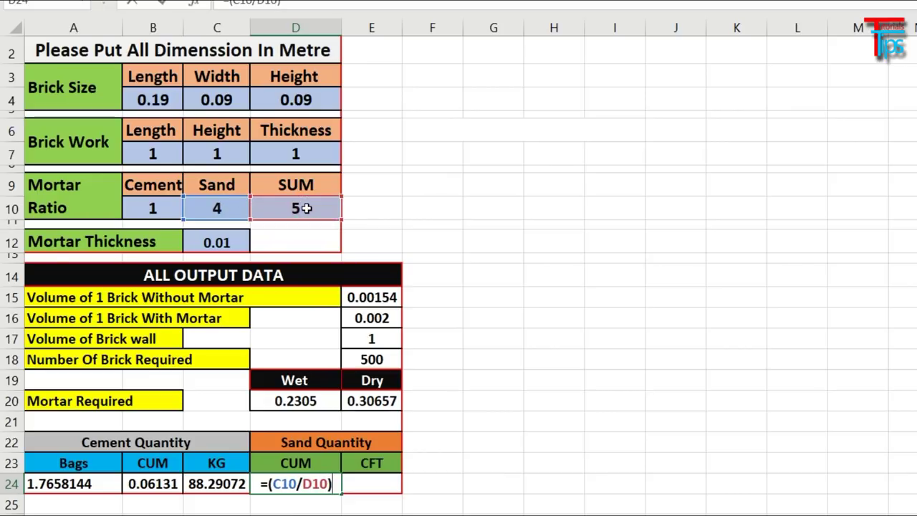
{"action": "type", "text": "*"}
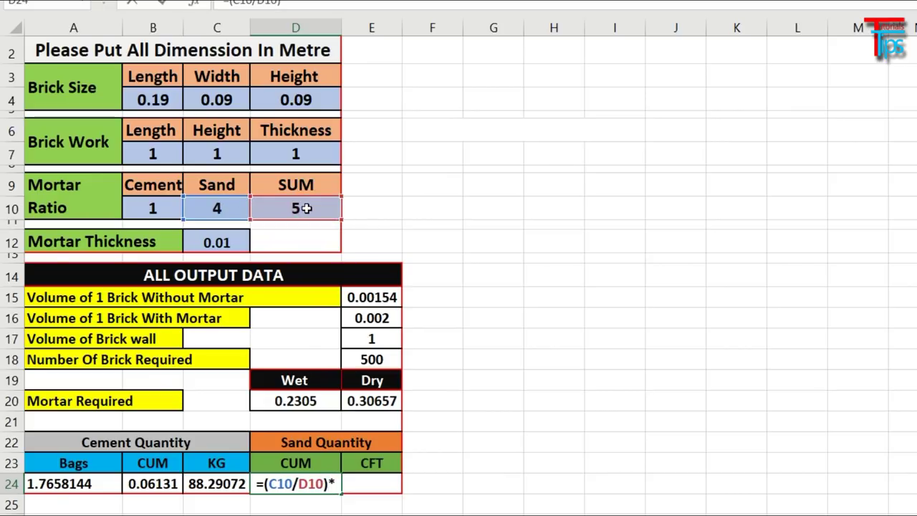
{"action": "left_click", "coordinate": [372, 401]}
{"action": "key", "text": "Return"}
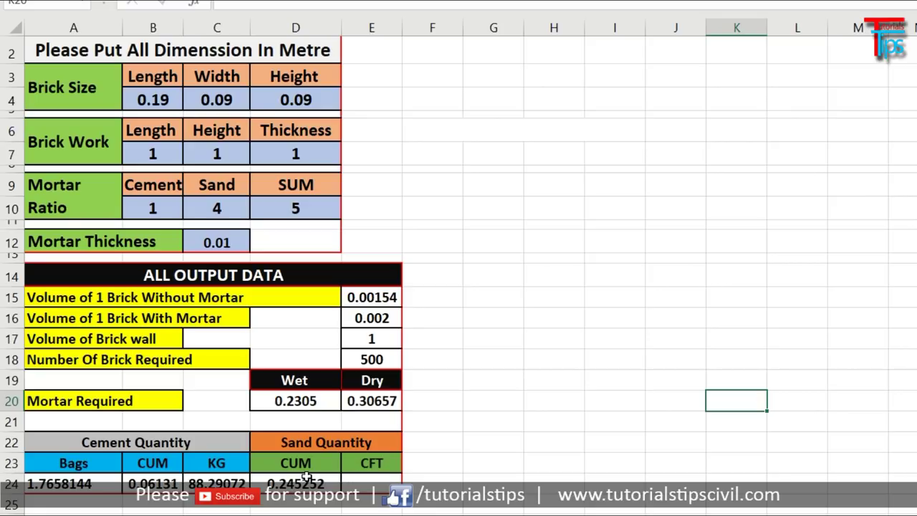
- Convert sand to CFT in E24 with =D24*35.31, giving 8.65985 CFT
{"action": "left_click", "coordinate": [359, 483]}
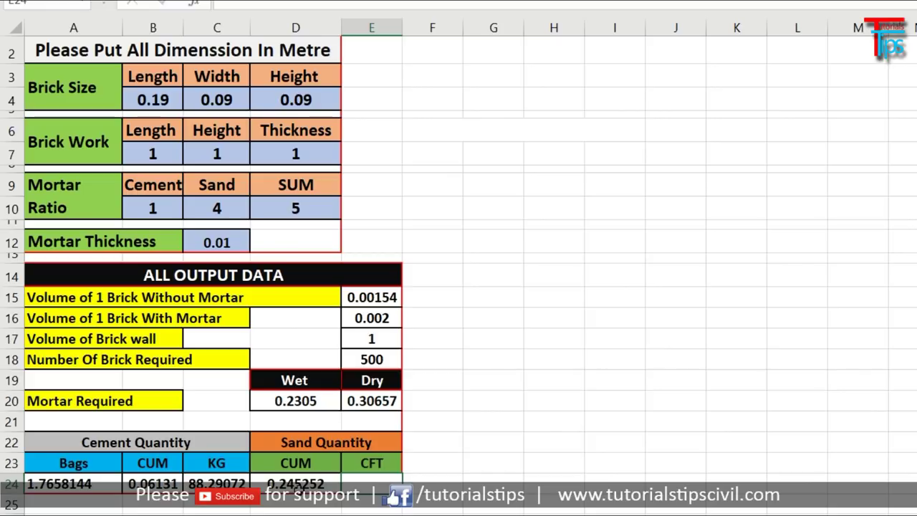
{"action": "type", "text": "="}
{"action": "left_click", "coordinate": [288, 483]}
{"action": "type", "text": "*"}
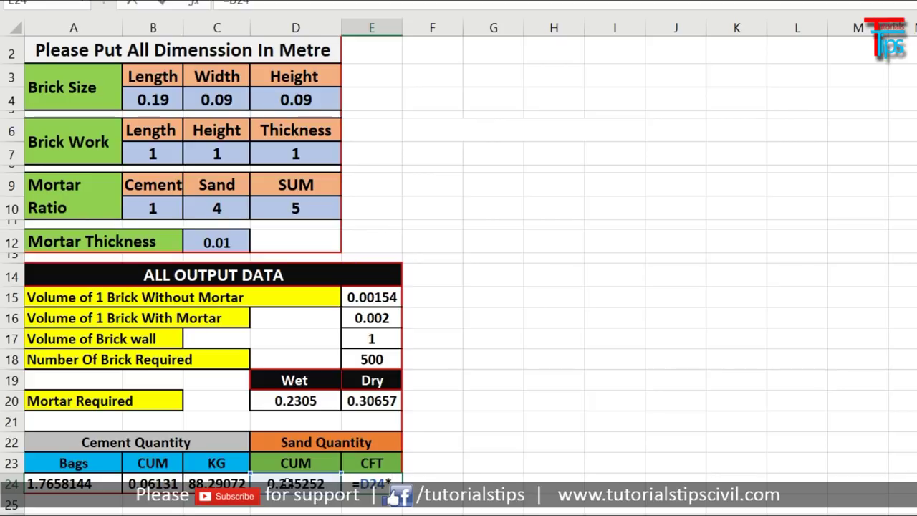
{"action": "type", "text": "35.31"}
{"action": "key", "text": "Return"}
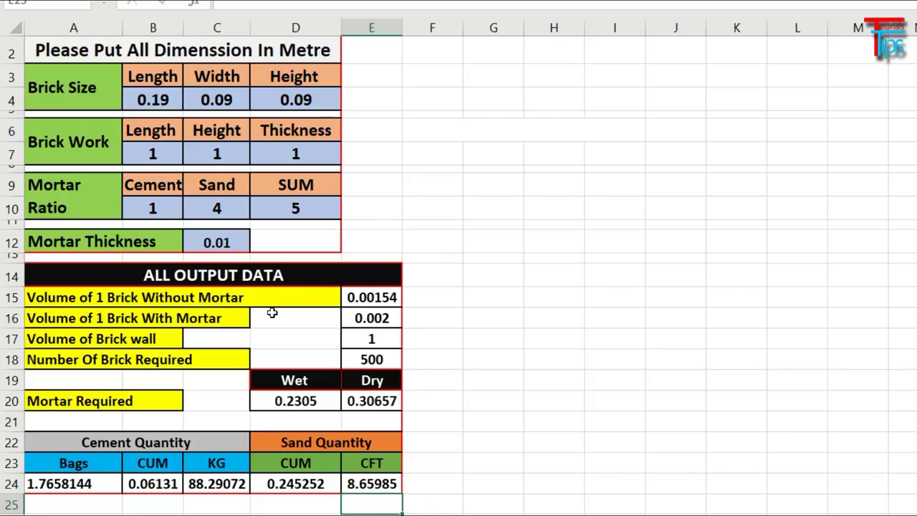
{"action": "key", "text": "Up"}
{"action": "key", "text": "Up"}
{"action": "key", "text": "Right"}
{"action": "key", "text": "Right"}
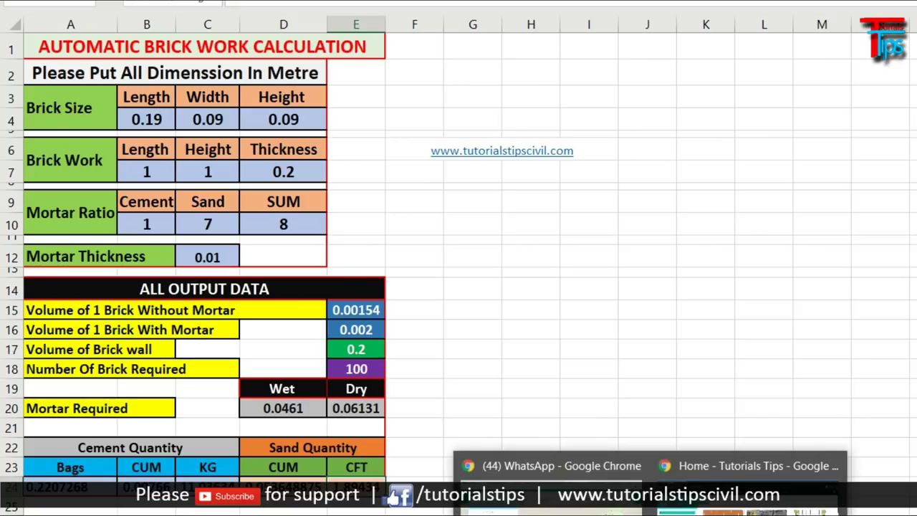
- Switch over to the Tutorials Tips website
{"action": "left_click", "coordinate": [748, 473]}
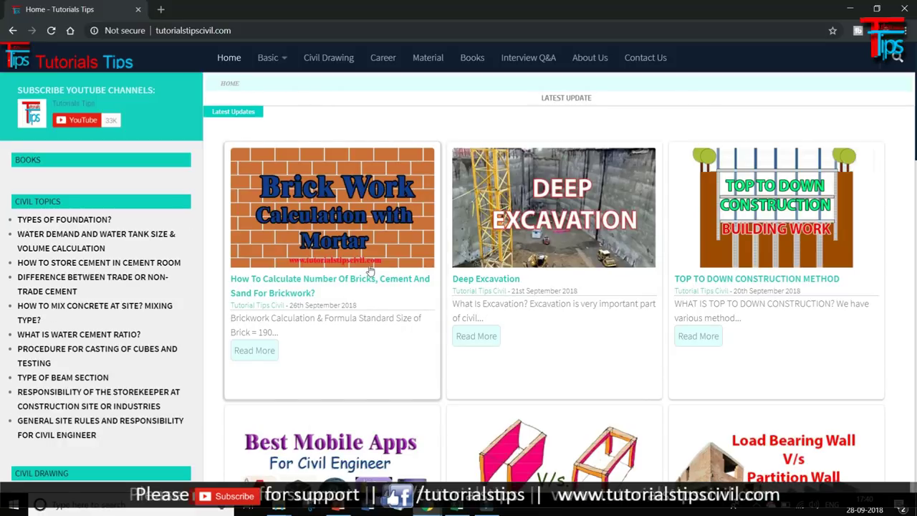
- Go to the site's Estimate section and open the Brick Work Calculation article
{"action": "scroll", "coordinate": [370, 269], "scroll_direction": "down", "scroll_amount": 1}
{"action": "scroll", "coordinate": [373, 268], "scroll_direction": "down", "scroll_amount": 3}
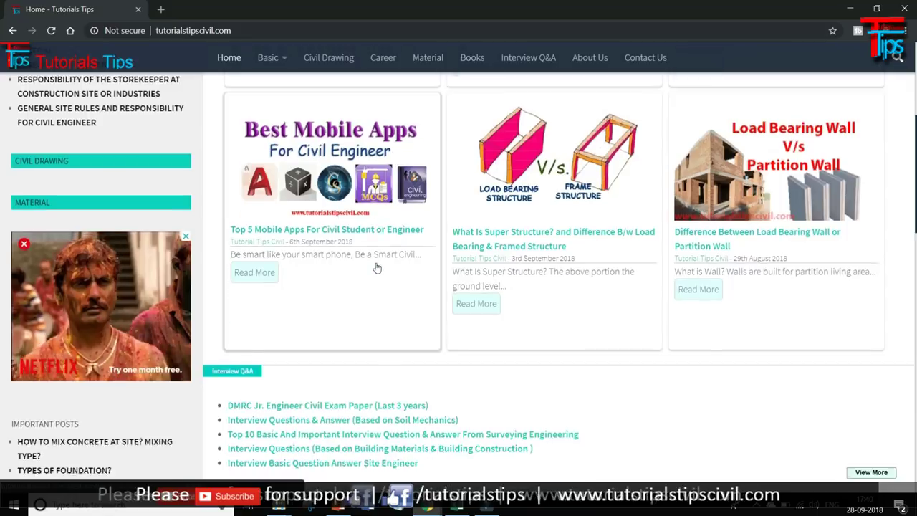
{"action": "scroll", "coordinate": [377, 268], "scroll_direction": "down", "scroll_amount": 1}
{"action": "scroll", "coordinate": [376, 268], "scroll_direction": "down", "scroll_amount": 1}
{"action": "scroll", "coordinate": [377, 268], "scroll_direction": "down", "scroll_amount": 3}
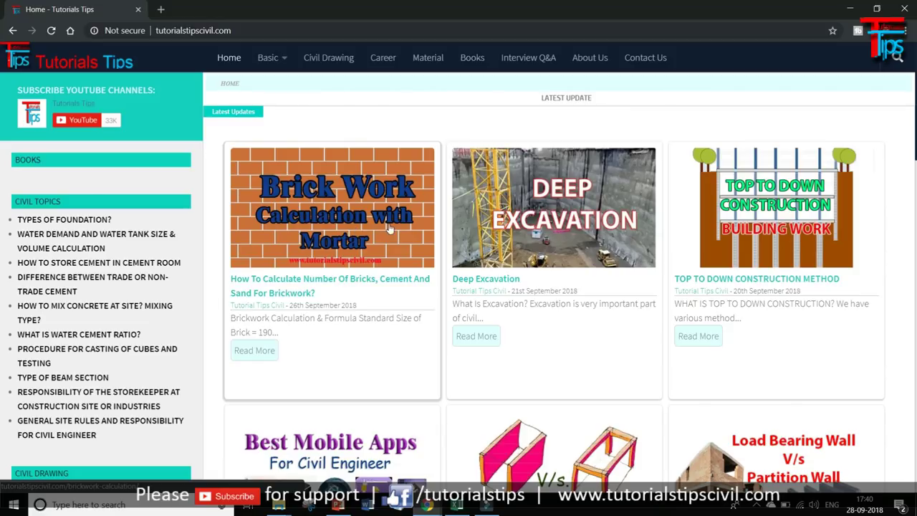
{"action": "mouse_move", "coordinate": [270, 57]}
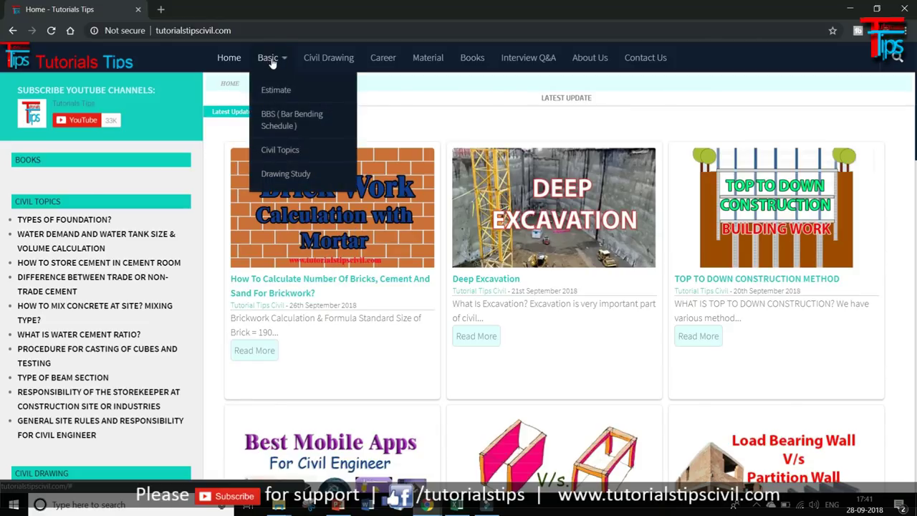
{"action": "left_click", "coordinate": [277, 99]}
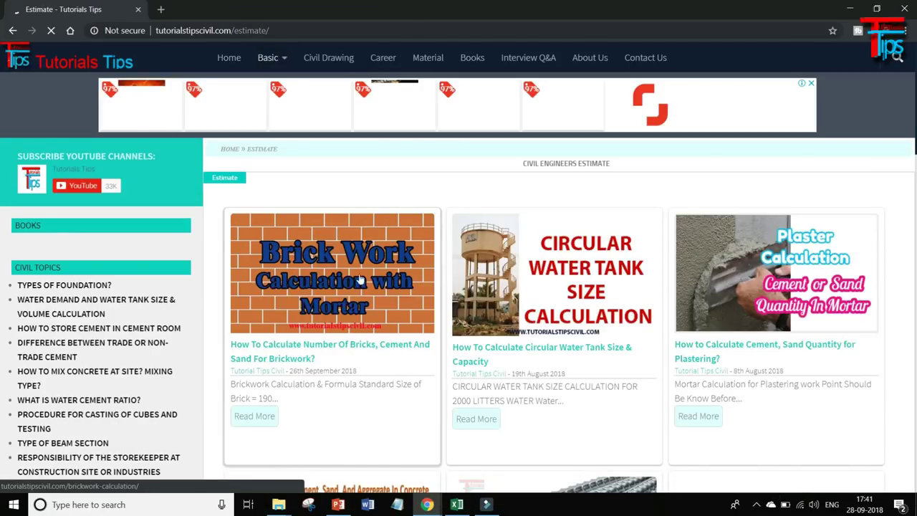
{"action": "left_click", "coordinate": [328, 262]}
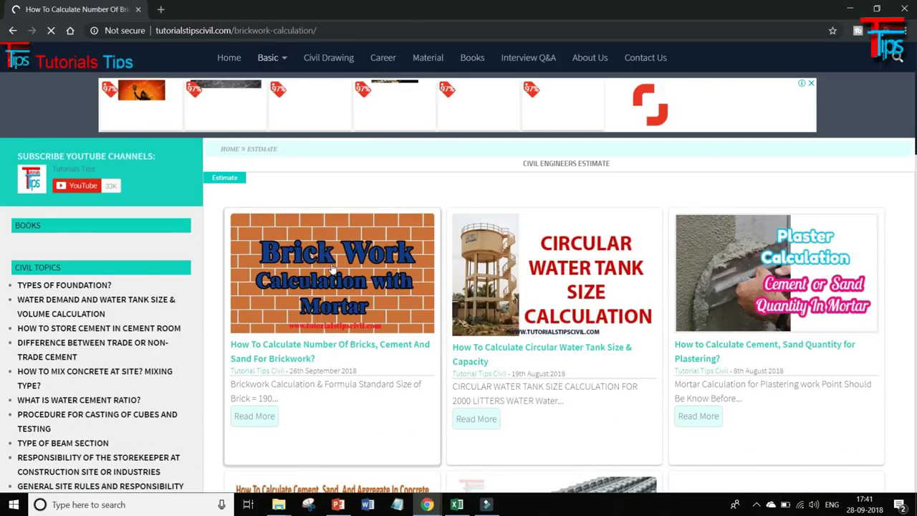
- Scroll down the article to its cement and sand calculations
{"action": "scroll", "coordinate": [392, 269], "scroll_direction": "down", "scroll_amount": 3}
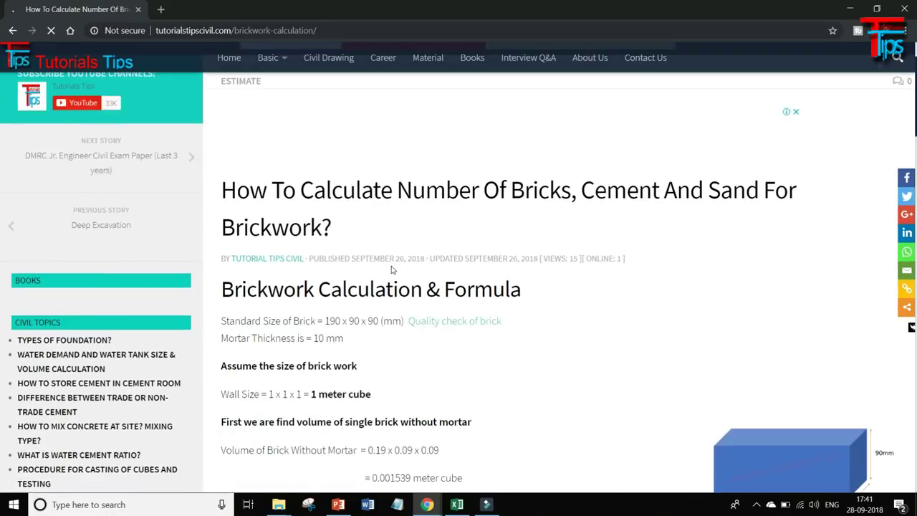
{"action": "scroll", "coordinate": [393, 270], "scroll_direction": "down", "scroll_amount": 2}
{"action": "scroll", "coordinate": [392, 269], "scroll_direction": "down", "scroll_amount": 2}
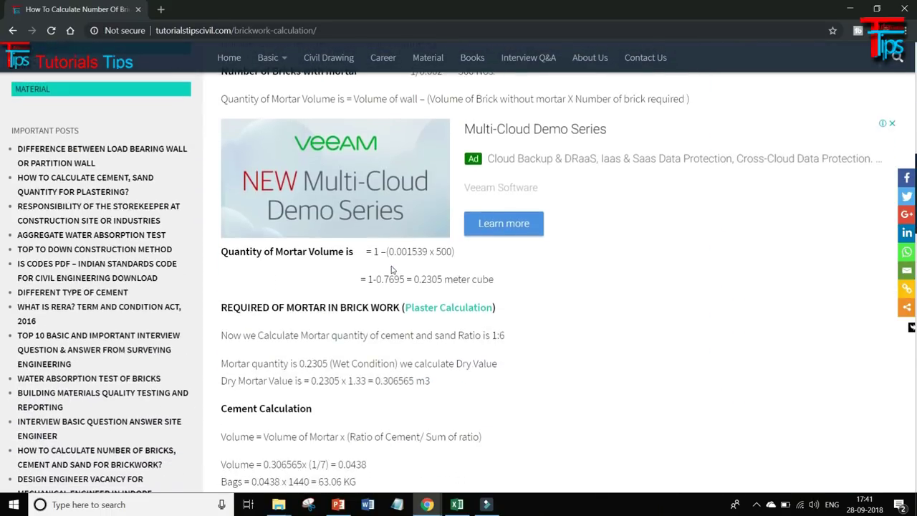
{"action": "scroll", "coordinate": [392, 269], "scroll_direction": "down", "scroll_amount": 3}
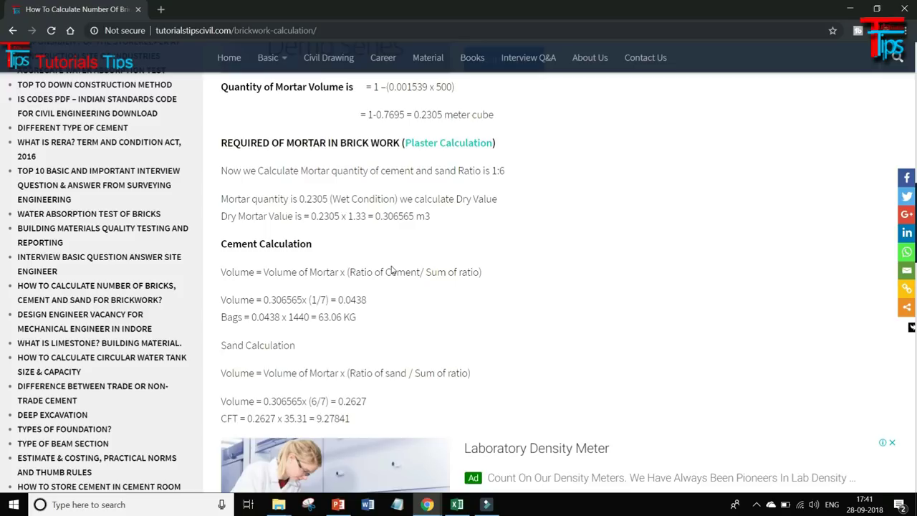
{"action": "scroll", "coordinate": [393, 269], "scroll_direction": "down", "scroll_amount": 1}
{"action": "scroll", "coordinate": [393, 269], "scroll_direction": "down", "scroll_amount": 2}
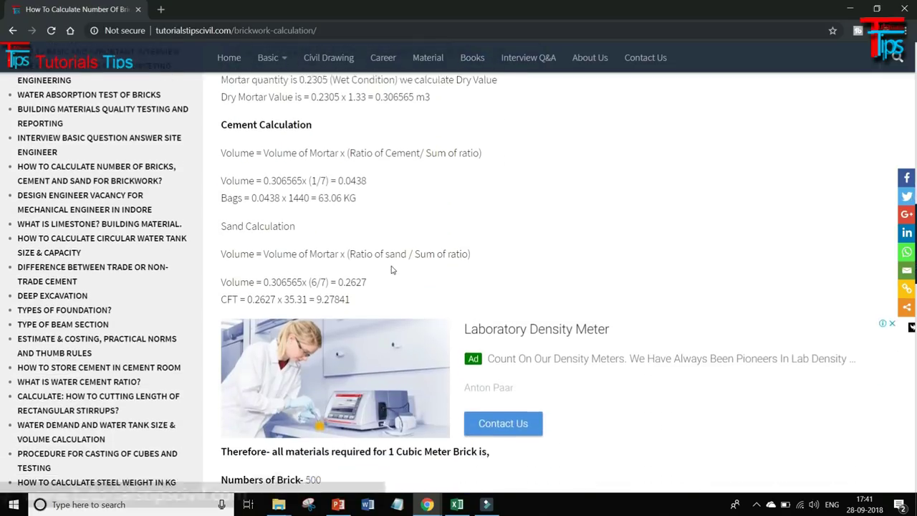
{"action": "scroll", "coordinate": [392, 269], "scroll_direction": "down", "scroll_amount": 1}
{"action": "scroll", "coordinate": [393, 269], "scroll_direction": "down", "scroll_amount": 2}
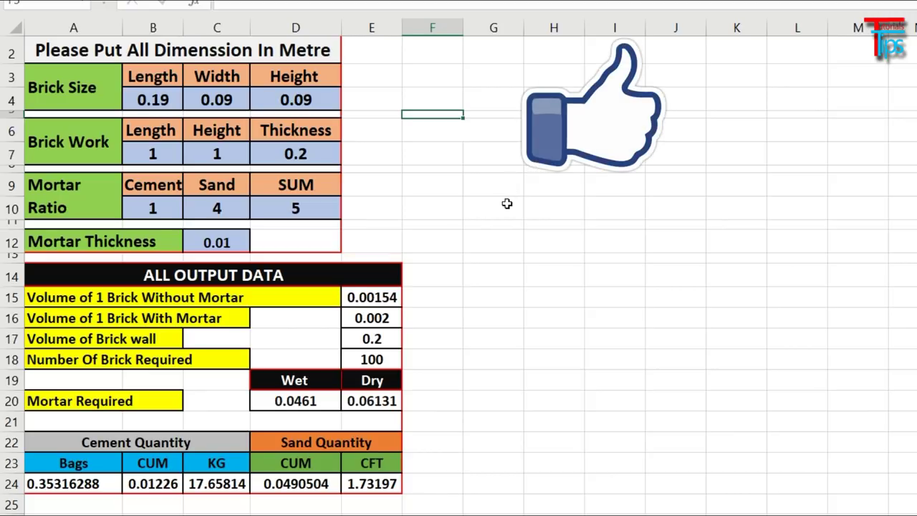
- Put sample values 5 in G10 and 4 in H10, then select empty cells I11 and K10
{"action": "left_click", "coordinate": [507, 208]}
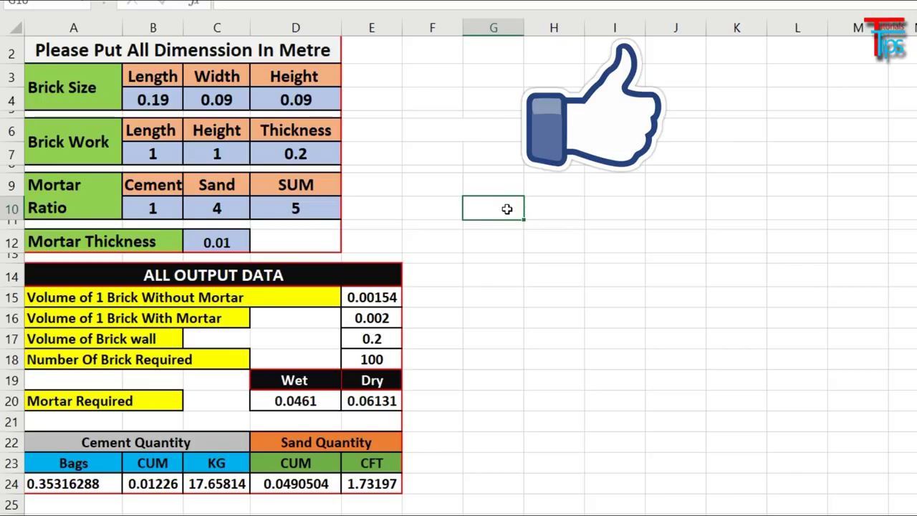
{"action": "type", "text": "5"}
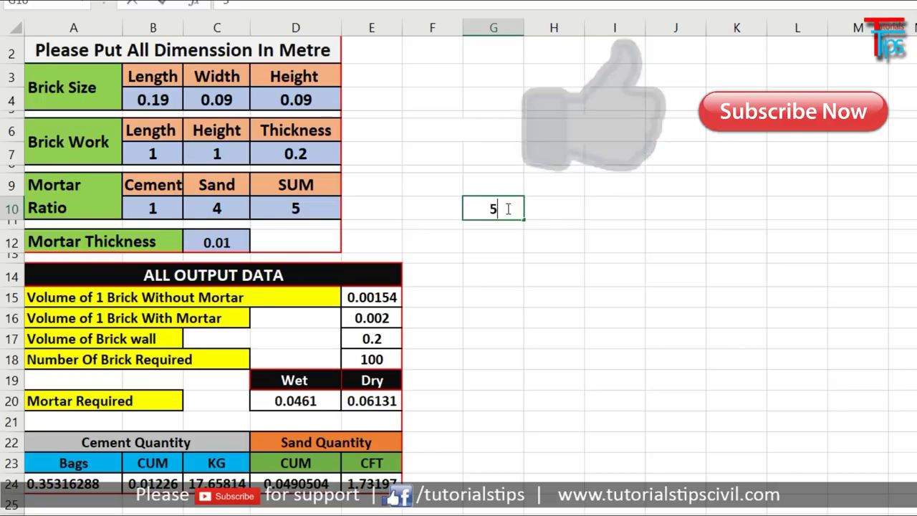
{"action": "key", "text": "Tab"}
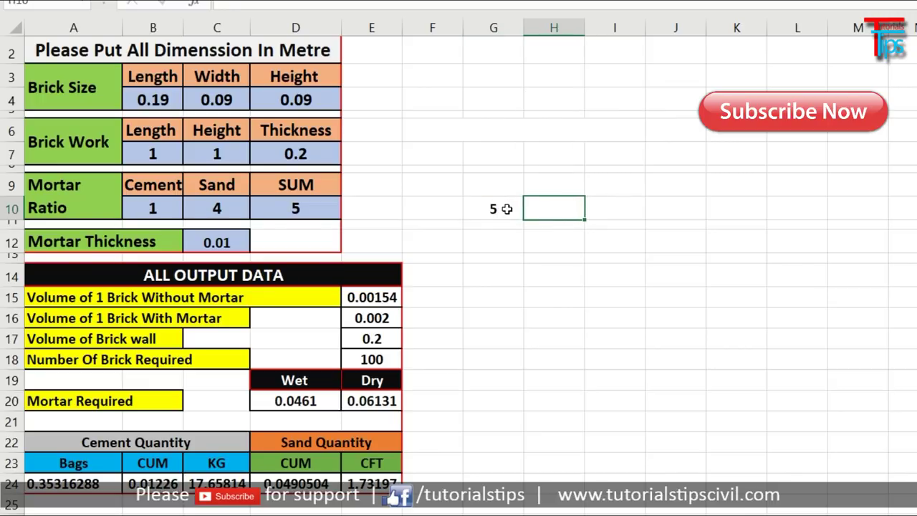
{"action": "type", "text": "4"}
{"action": "left_click", "coordinate": [610, 297]}
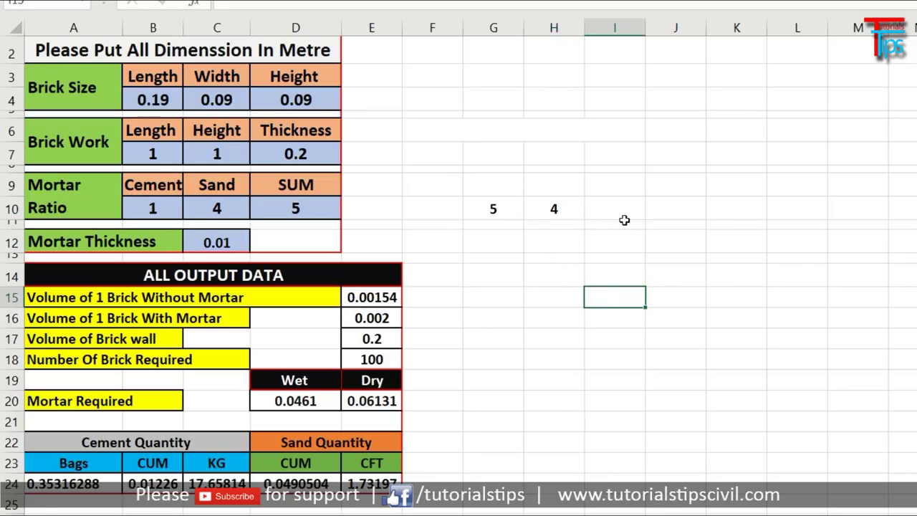
{"action": "left_click", "coordinate": [627, 224]}
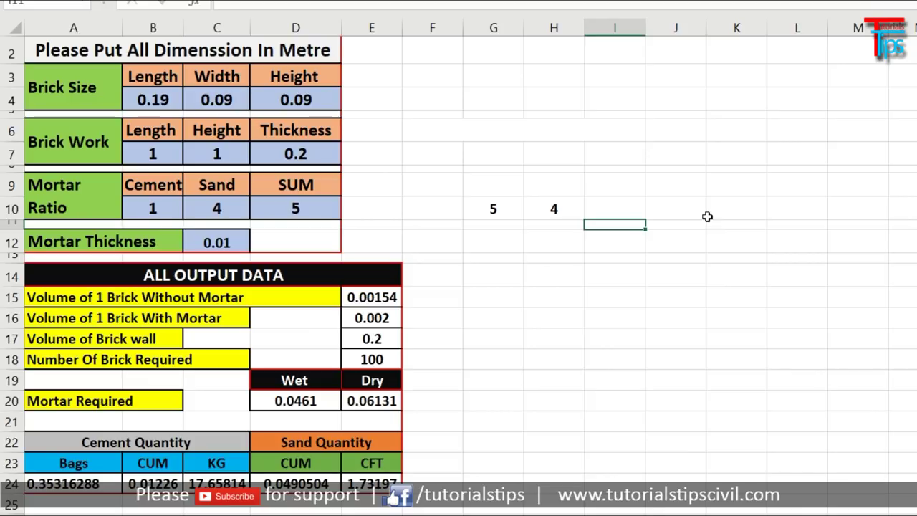
{"action": "left_click", "coordinate": [707, 216]}
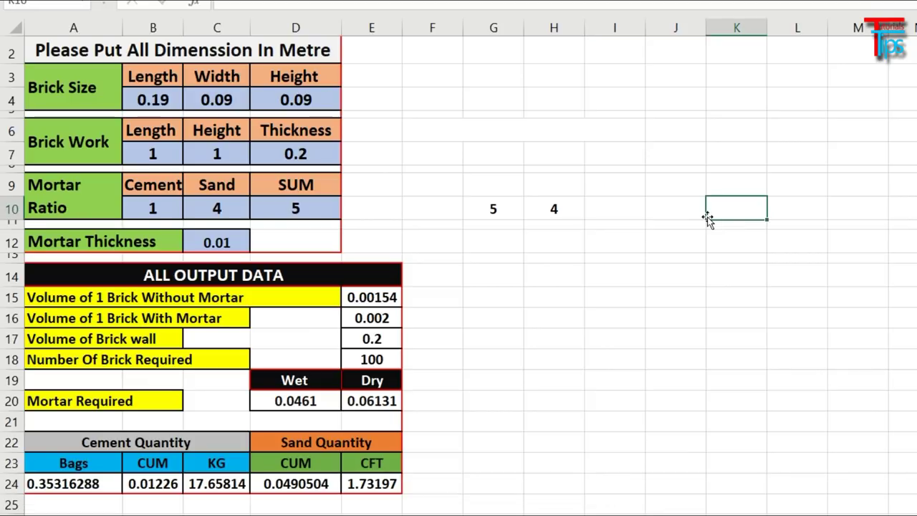